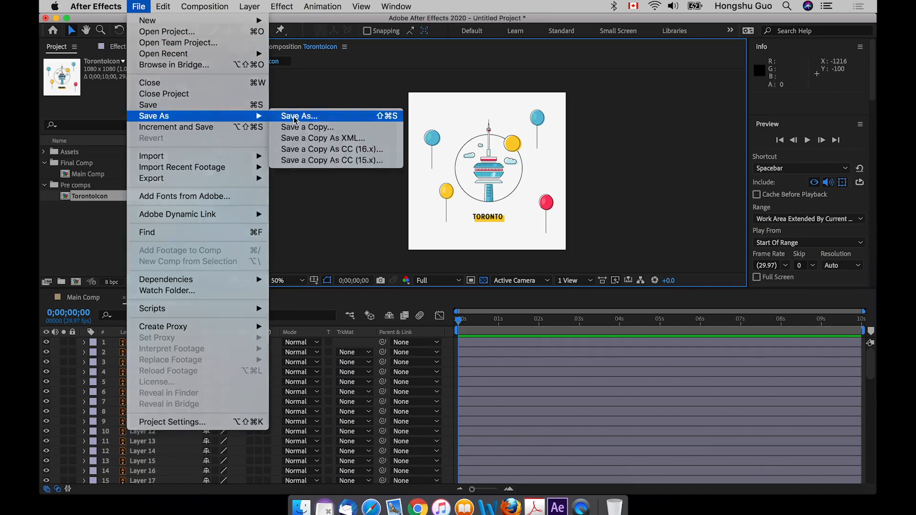
Step: Save the project as "Toronto Icon" in the Working file folder inside Animate Toronto Icon on the Desktop
{"action": "left_click_drag", "start_coordinate": [426, 46], "coordinate": [440, 48]}
{"action": "left_click", "coordinate": [311, 154]}
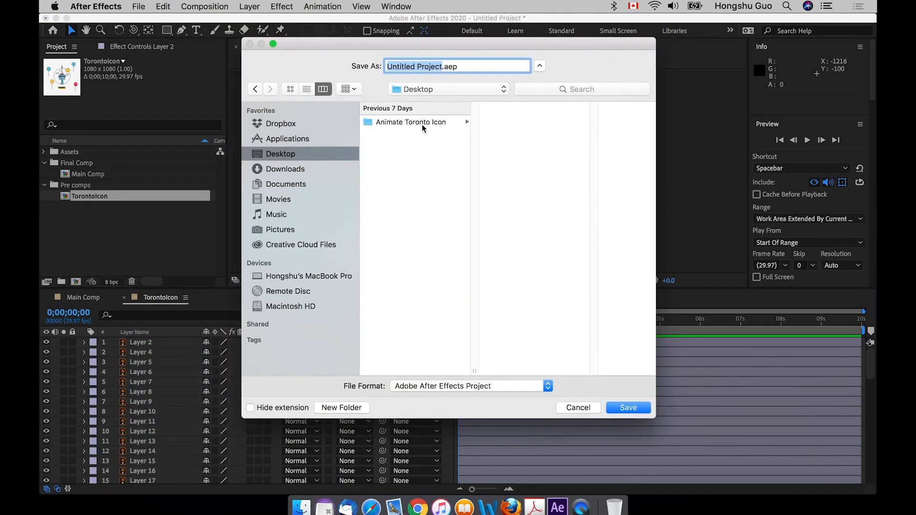
{"action": "left_click", "coordinate": [413, 122]}
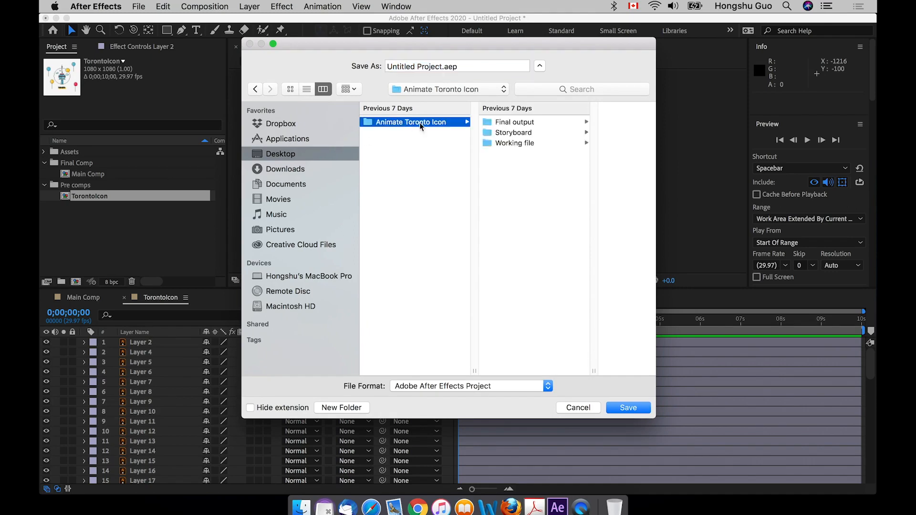
{"action": "left_click", "coordinate": [521, 143]}
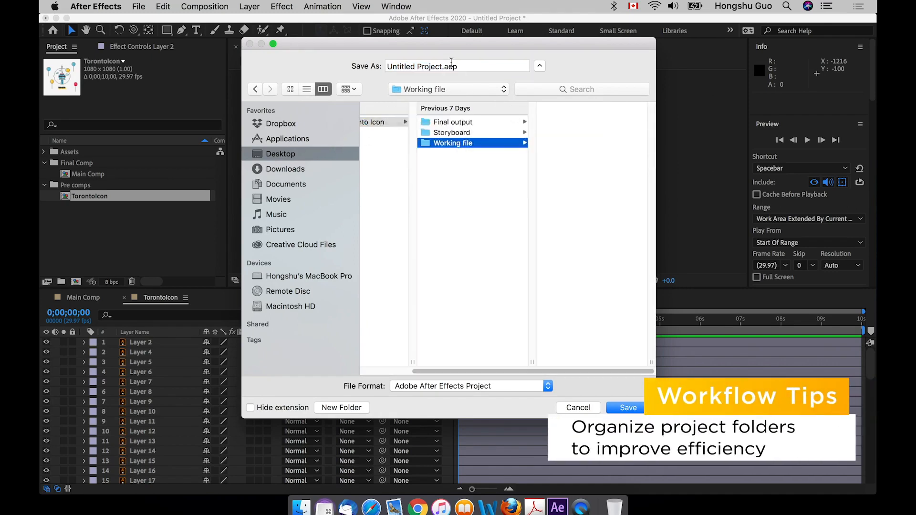
{"action": "left_click", "coordinate": [441, 69]}
{"action": "type", "text": "Toronto "}
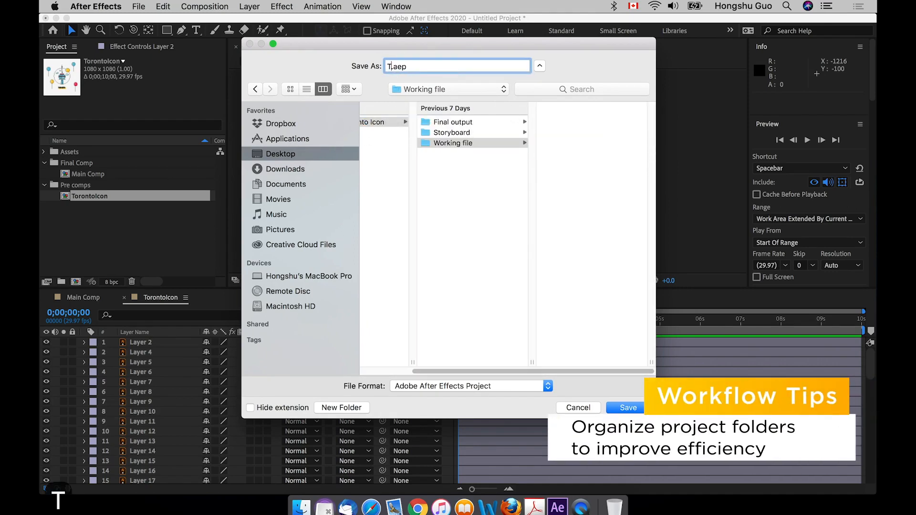
{"action": "type", "text": "Icon"}
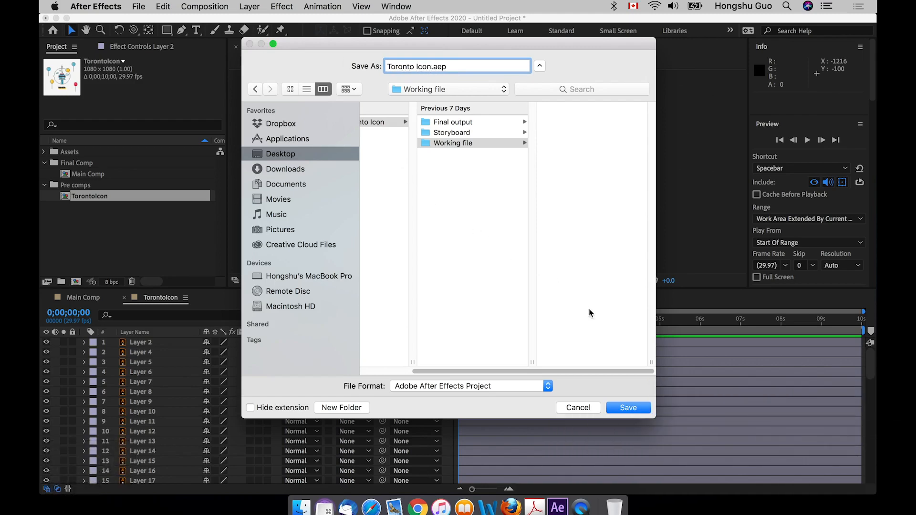
{"action": "left_click", "coordinate": [631, 408]}
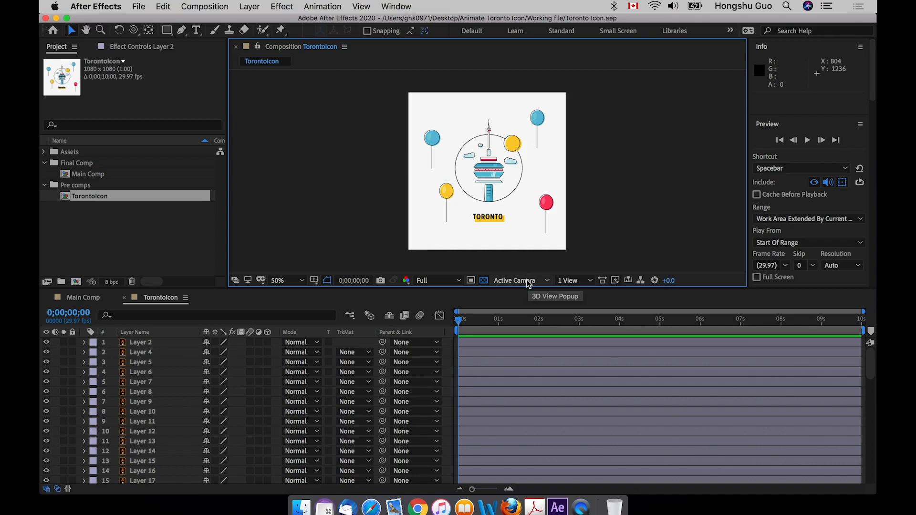
Step: Choose the Animation workspace for the panel layout
{"action": "left_click", "coordinate": [398, 8]}
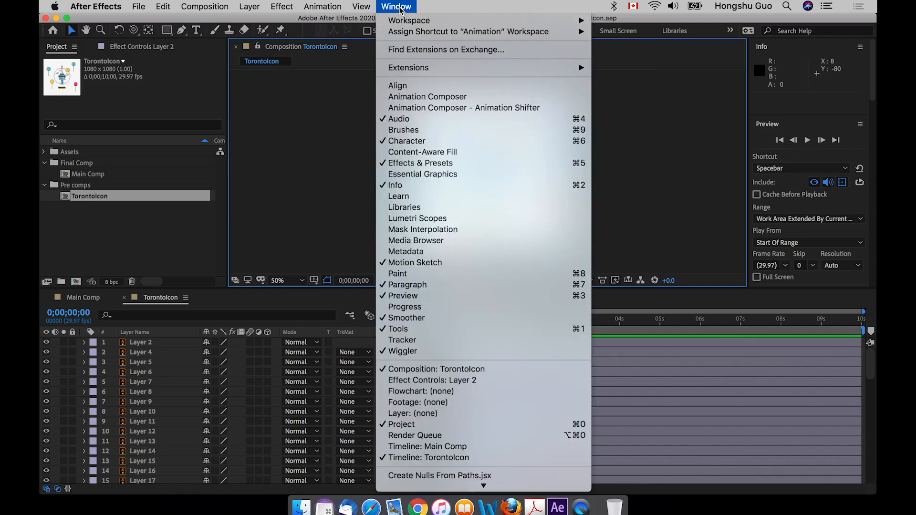
{"action": "mouse_move", "coordinate": [404, 22]}
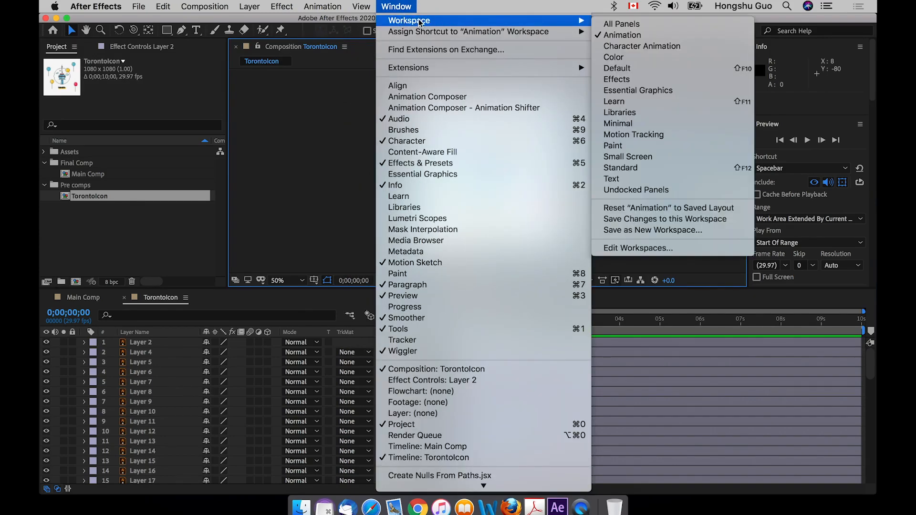
{"action": "left_click", "coordinate": [623, 37]}
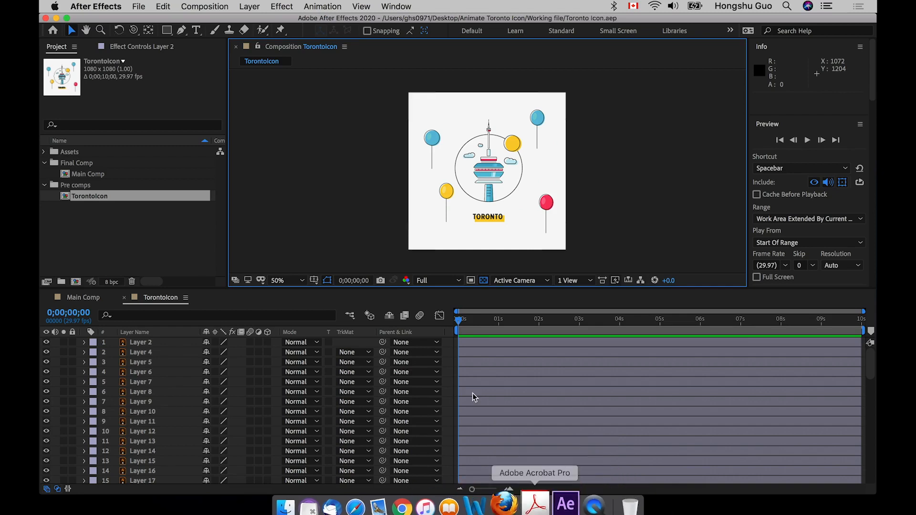
Step: Copy all layers of the TorontoIcon composition into Main Comp and list them by layer name
{"action": "left_click", "coordinate": [170, 224]}
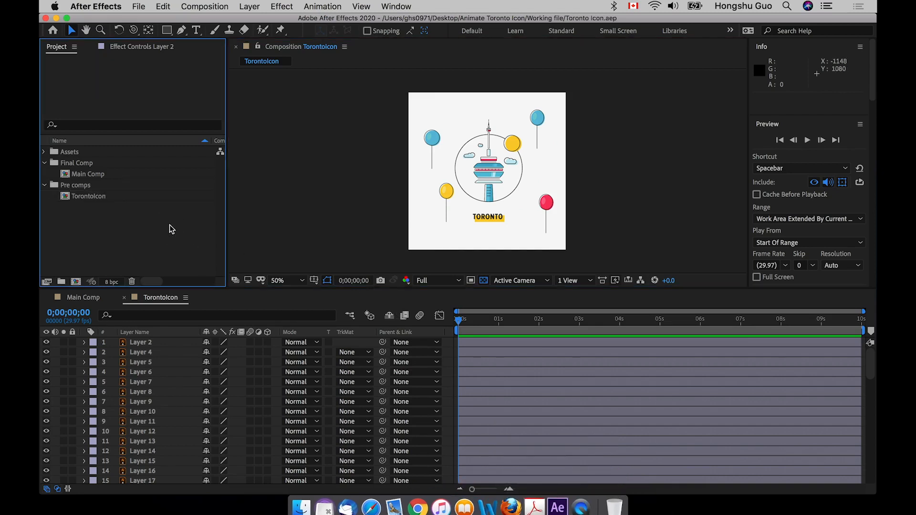
{"action": "left_click", "coordinate": [152, 342]}
{"action": "key", "text": "super+a"}
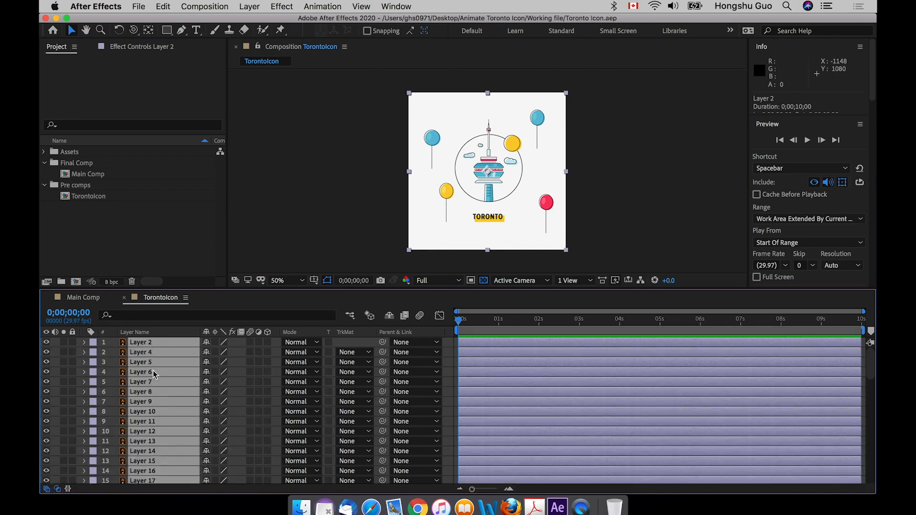
{"action": "key", "text": "super+c"}
{"action": "left_click", "coordinate": [84, 298]}
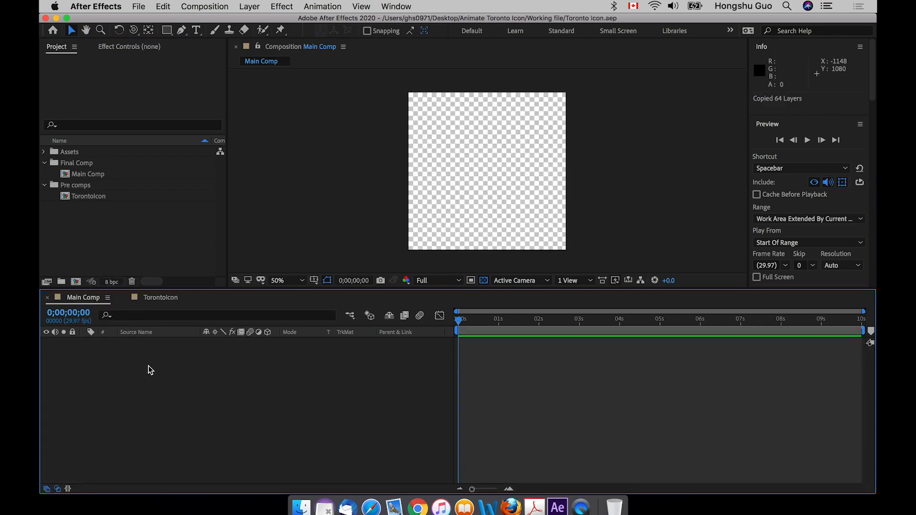
{"action": "key", "text": "super+v"}
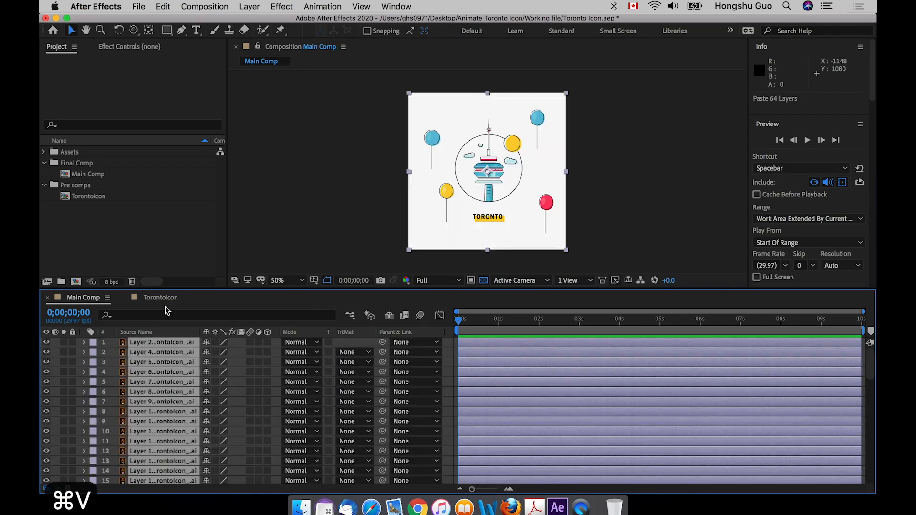
{"action": "left_click", "coordinate": [143, 333]}
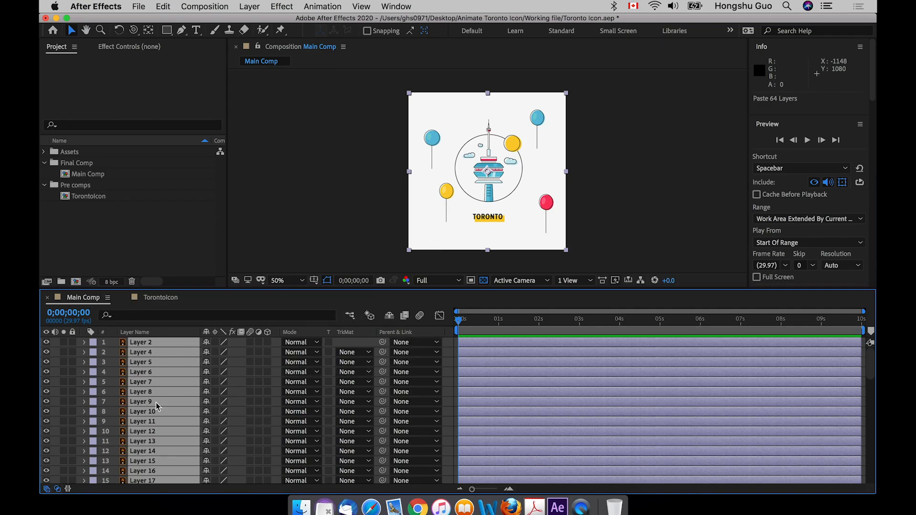
{"action": "key", "text": "super+a"}
{"action": "key", "text": "."}
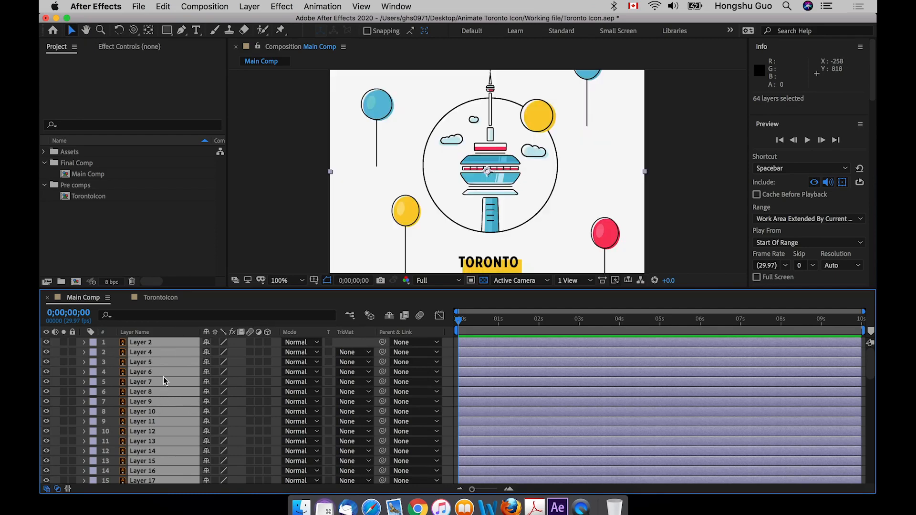
{"action": "key", "text": "super+minus"}
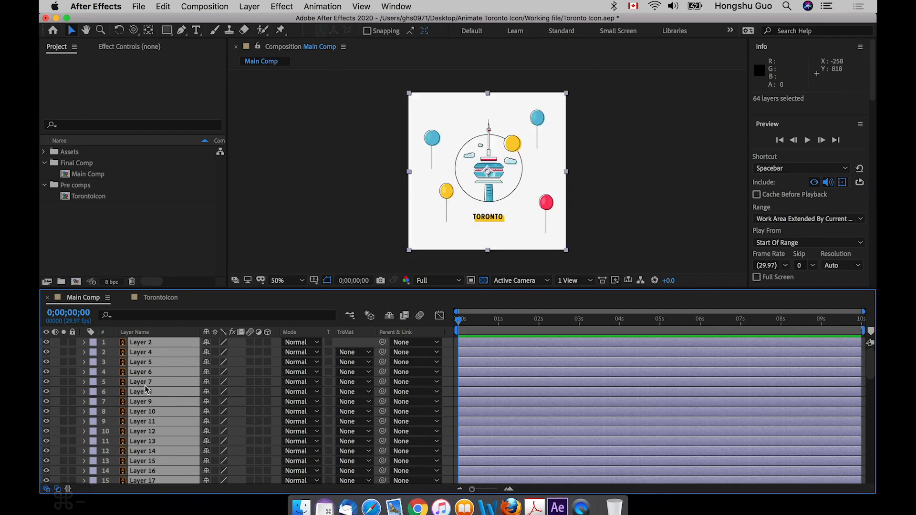
{"action": "left_click", "coordinate": [306, 251]}
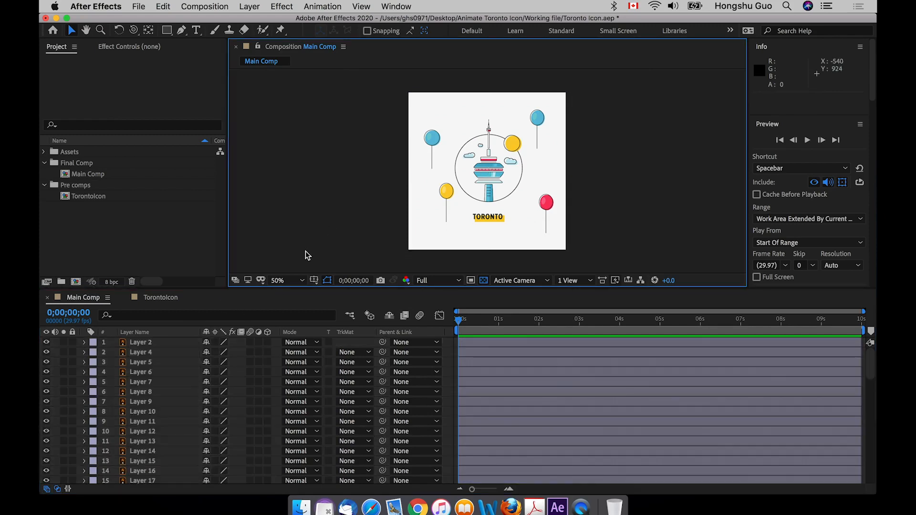
Step: Toggle Layer 2's visibility to identify its artwork and rename the layer "Sun"
{"action": "left_click", "coordinate": [152, 343]}
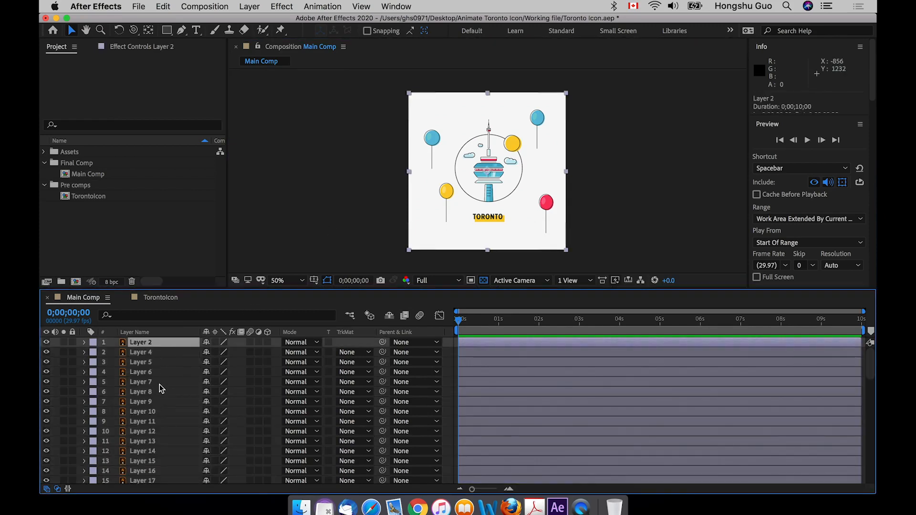
{"action": "key", "text": "super+equal"}
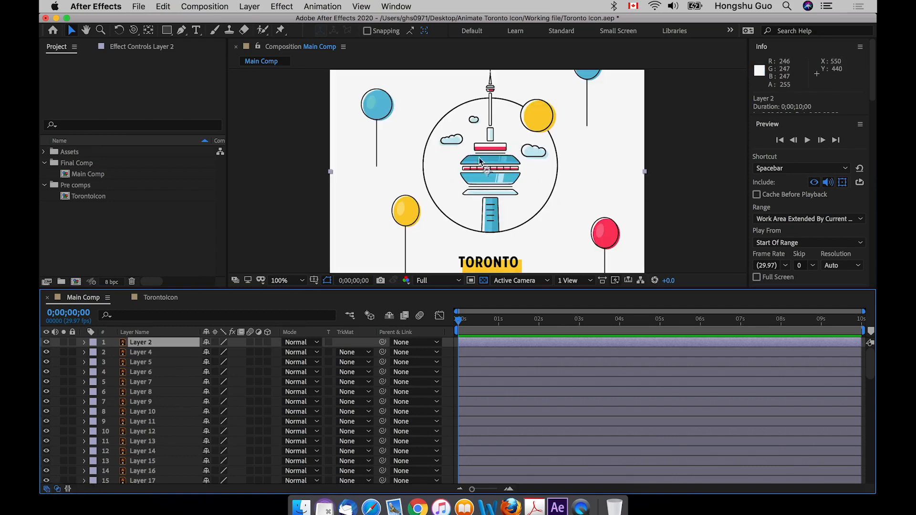
{"action": "left_click", "coordinate": [46, 342]}
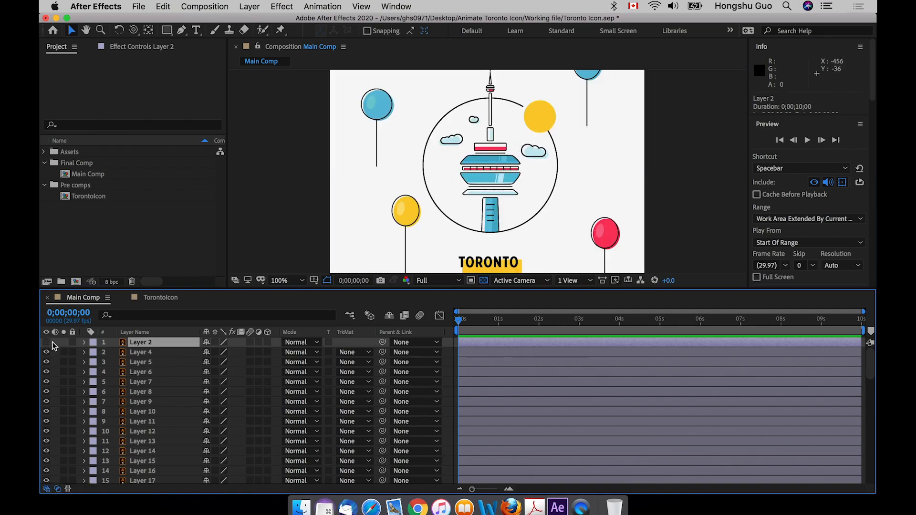
{"action": "left_click", "coordinate": [46, 342]}
{"action": "key", "text": "Return"}
{"action": "type", "text": "Sun"}
{"action": "key", "text": "Return"}
Step: Rename Layer 4, the sun's yellow fill, as "Sun Yellow"
{"action": "left_click", "coordinate": [171, 352]}
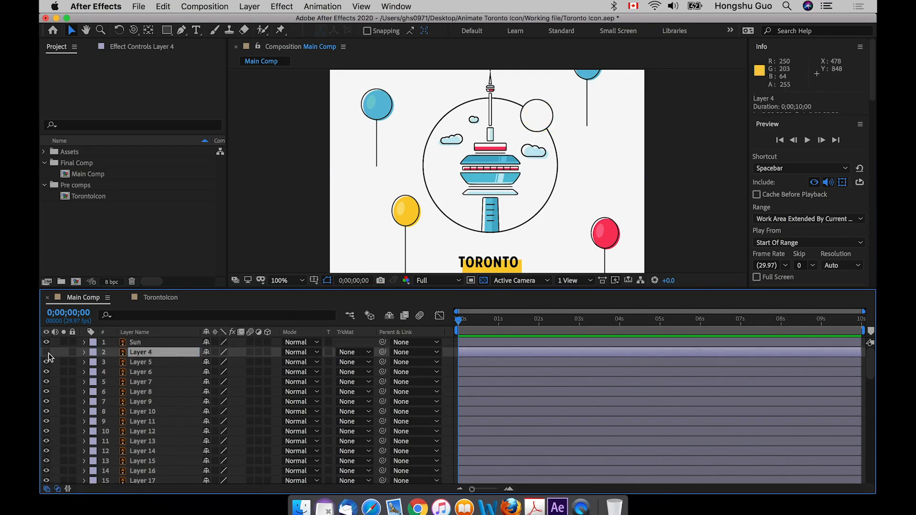
{"action": "type", "text": "Sun Yellow"}
{"action": "key", "text": "Return"}
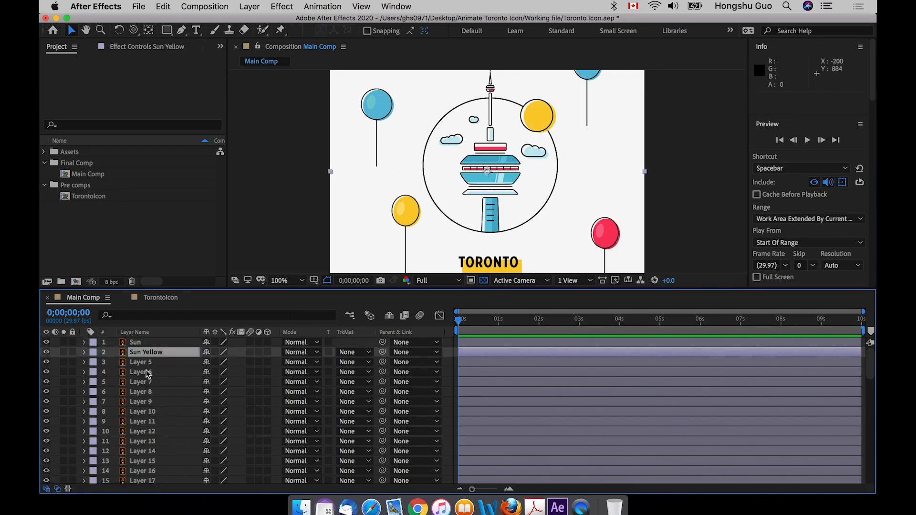
Step: Check what Layer 5 contains by toggling its visibility and rename it "Balloon 3"
{"action": "left_click", "coordinate": [143, 363]}
{"action": "left_click", "coordinate": [46, 362]}
{"action": "left_click", "coordinate": [47, 362]}
{"action": "key", "text": "Return"}
{"action": "type", "text": "Balloon"}
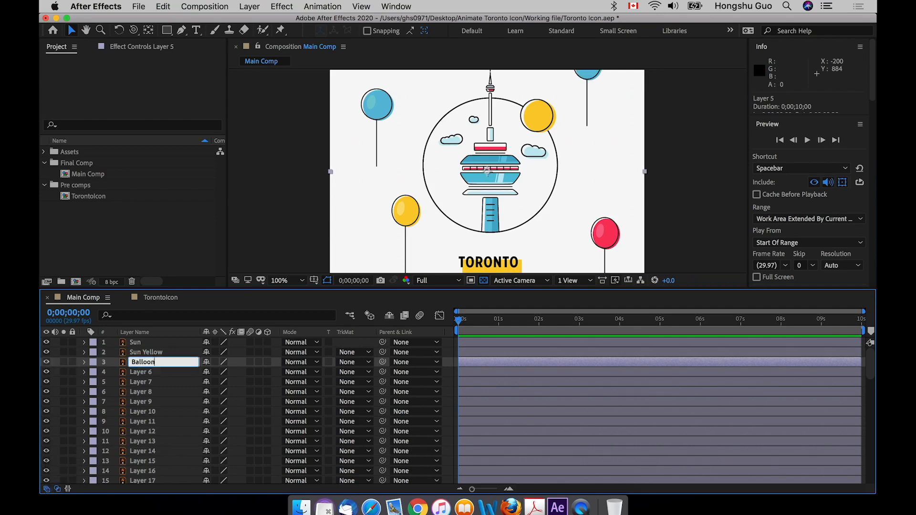
{"action": "key", "text": "Return"}
Step: Rename Layer 6 as "Sun White bkg"
{"action": "left_click", "coordinate": [144, 372]}
{"action": "key", "text": "Return"}
{"action": "type", "text": "Sun White"}
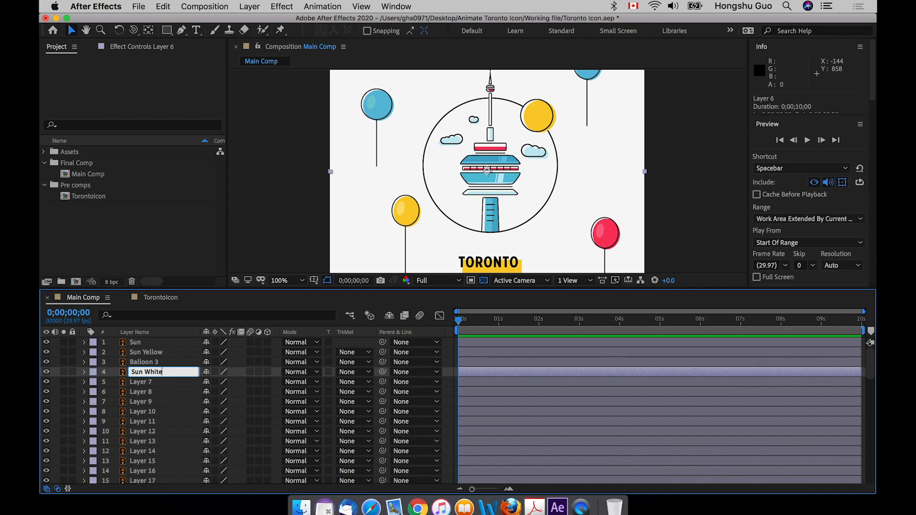
{"action": "type", "text": " bkg"}
Step: Hide Layer 7 and toggle Layer 8's visibility to identify its artwork
{"action": "left_click", "coordinate": [144, 392]}
{"action": "left_click", "coordinate": [46, 382]}
{"action": "left_click", "coordinate": [46, 391]}
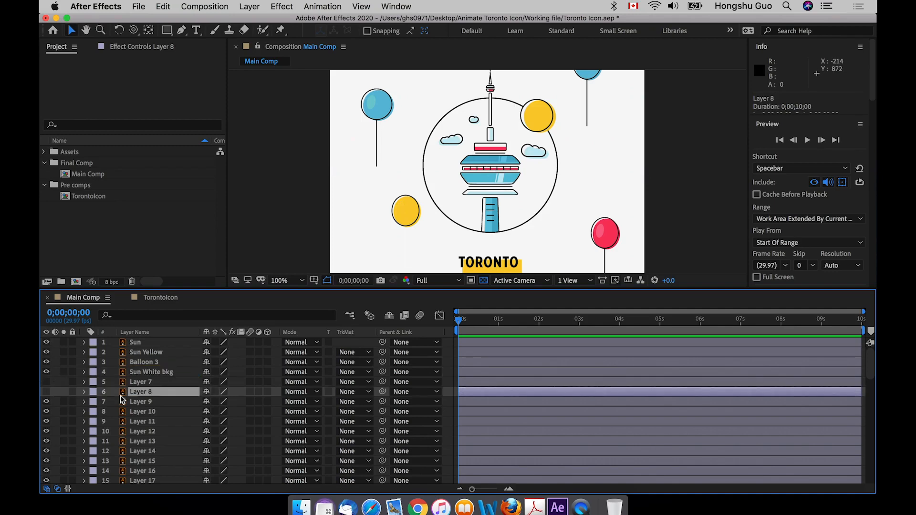
{"action": "mouse_move", "coordinate": [46, 402]}
{"action": "left_mouse_down"}
{"action": "mouse_move", "coordinate": [46, 411]}
{"action": "mouse_move", "coordinate": [46, 391]}
{"action": "left_mouse_up"}
Step: Check the yellow balloon's Layers 8, 9 and 10 by toggling their visibility, and pre-compose them as "Ballon Yellow"
{"action": "left_click", "coordinate": [124, 409], "text": "shift"}
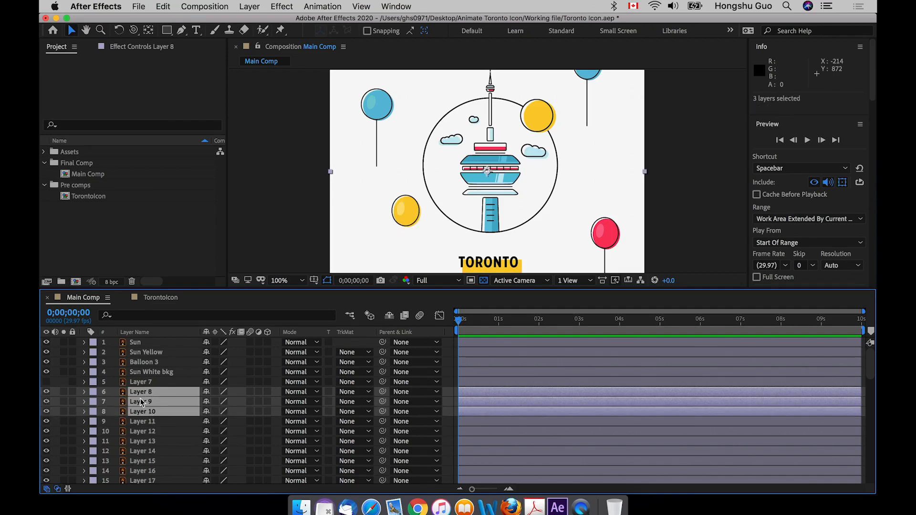
{"action": "left_click", "coordinate": [46, 391]}
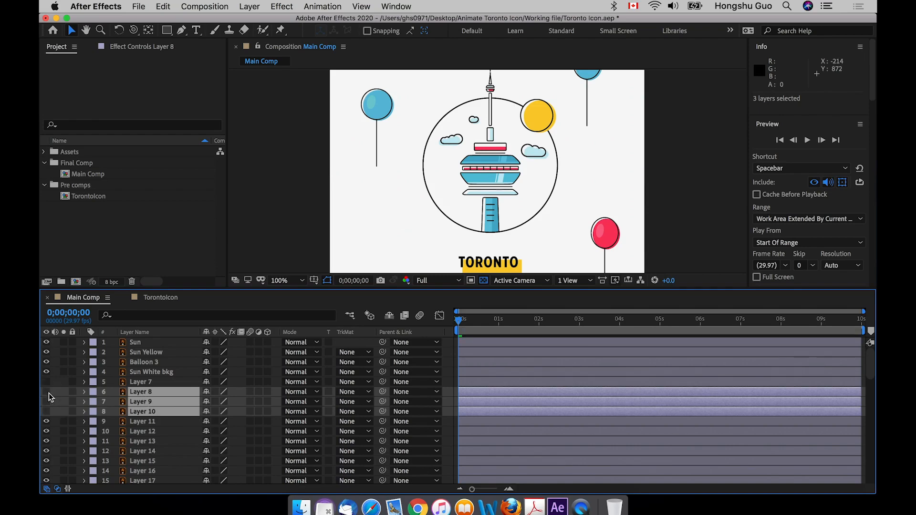
{"action": "left_click", "coordinate": [47, 391]}
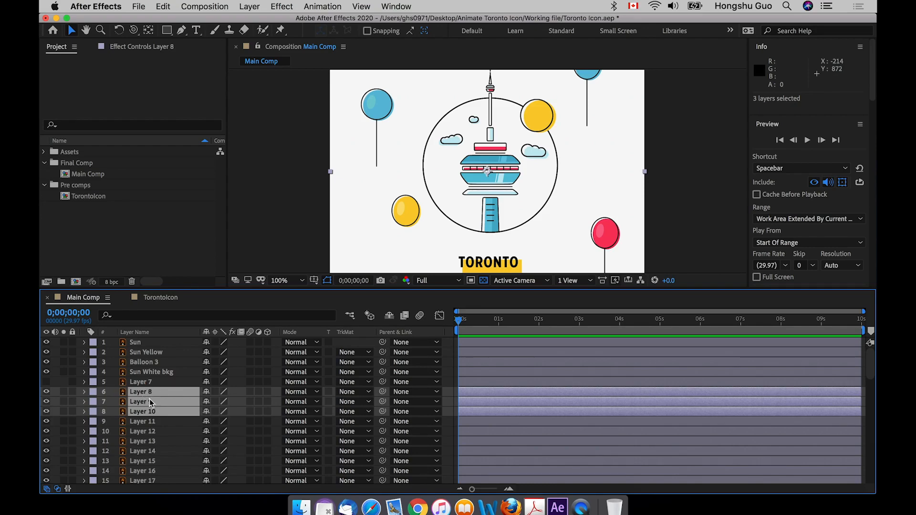
{"action": "key", "text": "shift+super+c"}
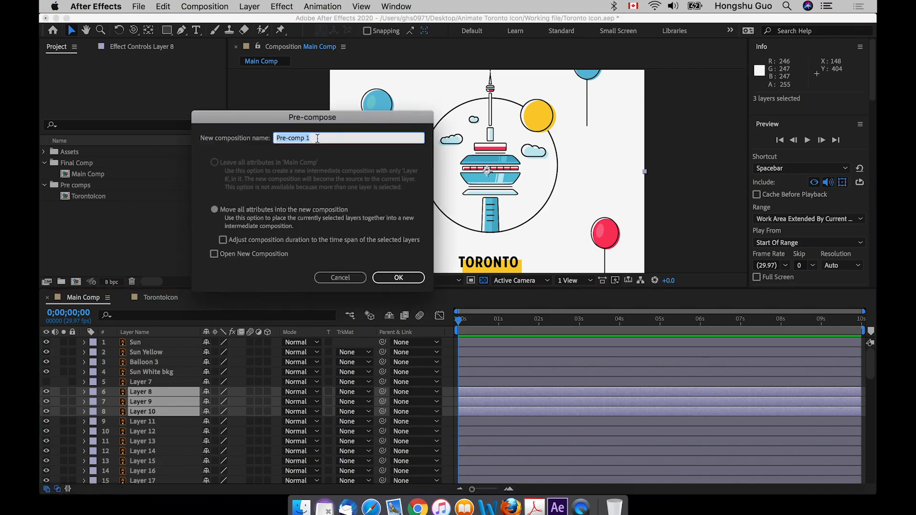
{"action": "type", "text": "Ball"}
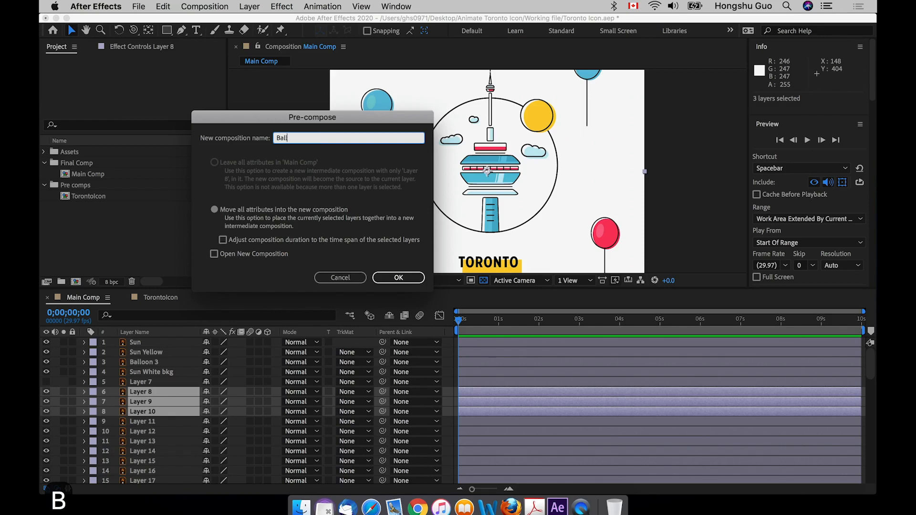
{"action": "type", "text": "on "}
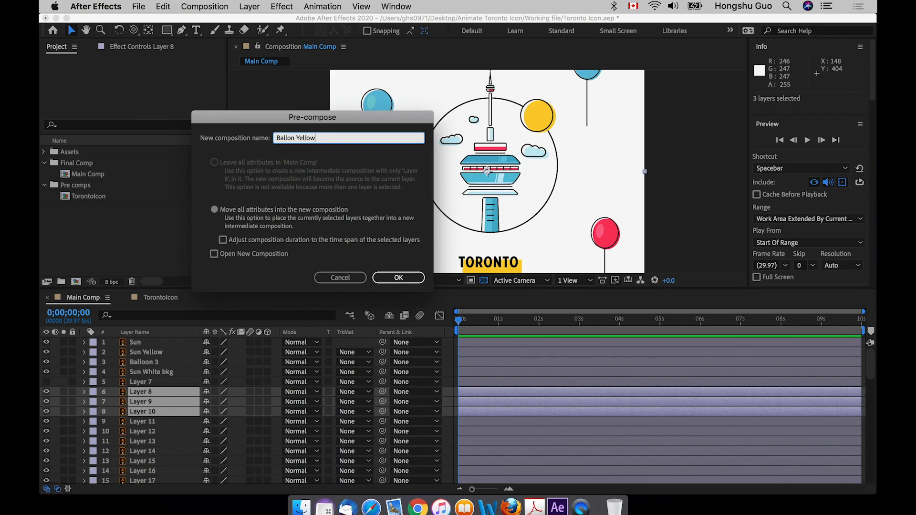
{"action": "type", "text": "Yellow"}
{"action": "left_click", "coordinate": [396, 278]}
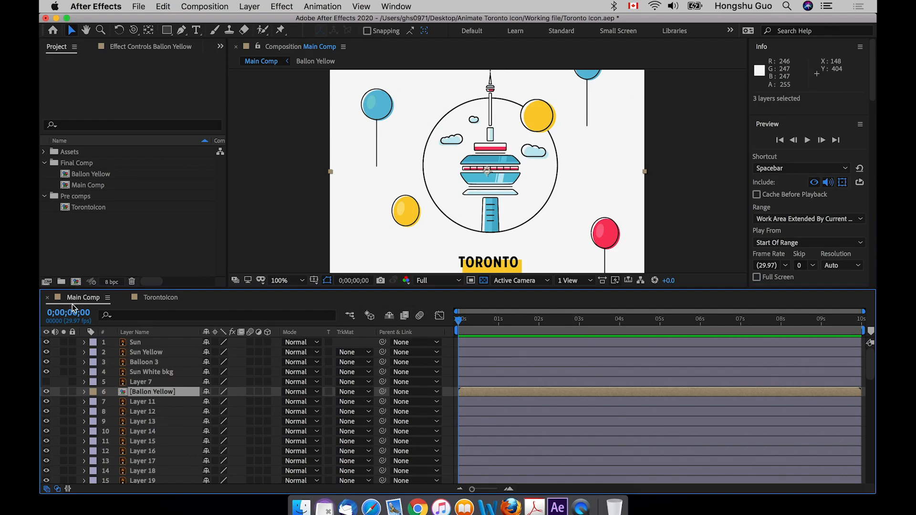
Step: Rename Layer 11 as "Red balloon", correcting the spelling of the name
{"action": "left_click", "coordinate": [145, 402]}
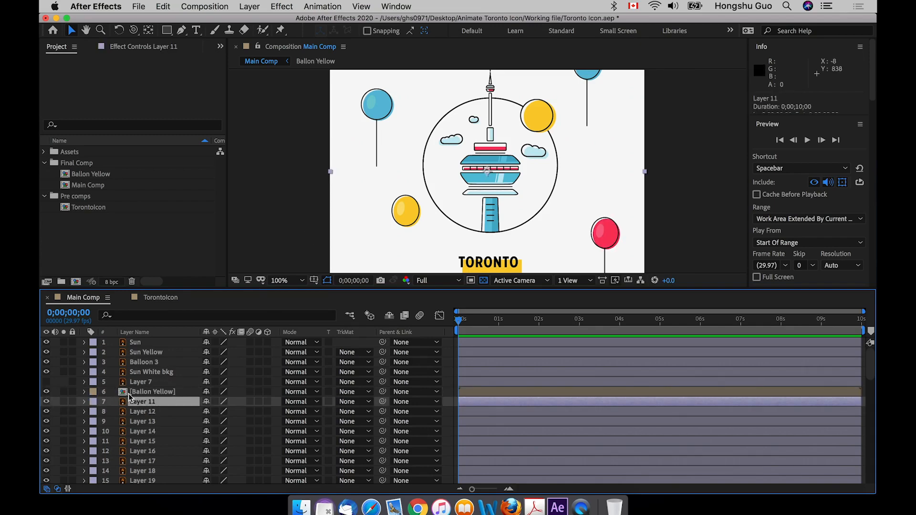
{"action": "key", "text": "Return"}
{"action": "type", "text": "Red ballon"}
{"action": "key", "text": "BackSpace"}
{"action": "type", "text": "o"}
{"action": "left_click", "coordinate": [177, 411]}
{"action": "left_click", "coordinate": [154, 402]}
{"action": "key", "text": "Return"}
{"action": "key", "text": "Left"}
{"action": "key", "text": "Left"}
{"action": "key", "text": "Left"}
{"action": "type", "text": "l"}
Step: Toggle Layer 12's visibility to check its content and delete the layer
{"action": "left_click", "coordinate": [105, 412]}
{"action": "left_click", "coordinate": [46, 411]}
{"action": "left_click", "coordinate": [46, 411]}
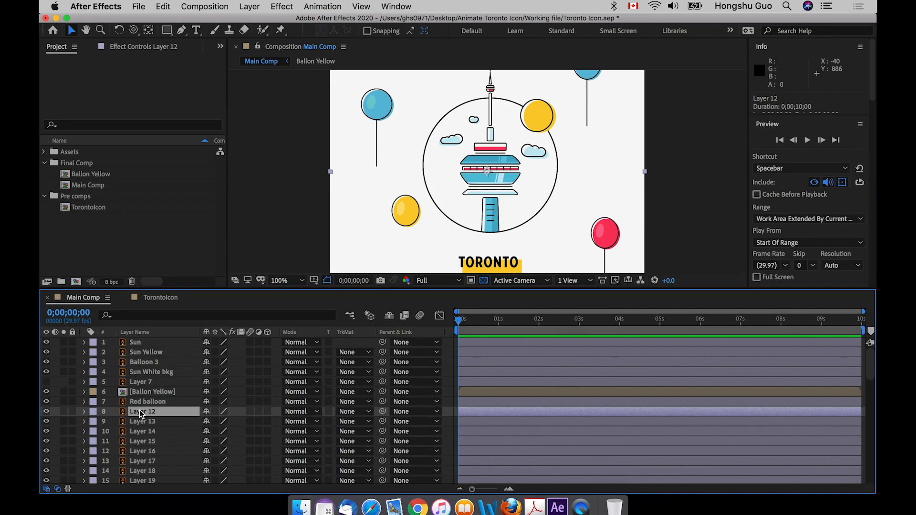
{"action": "key", "text": "BackSpace"}
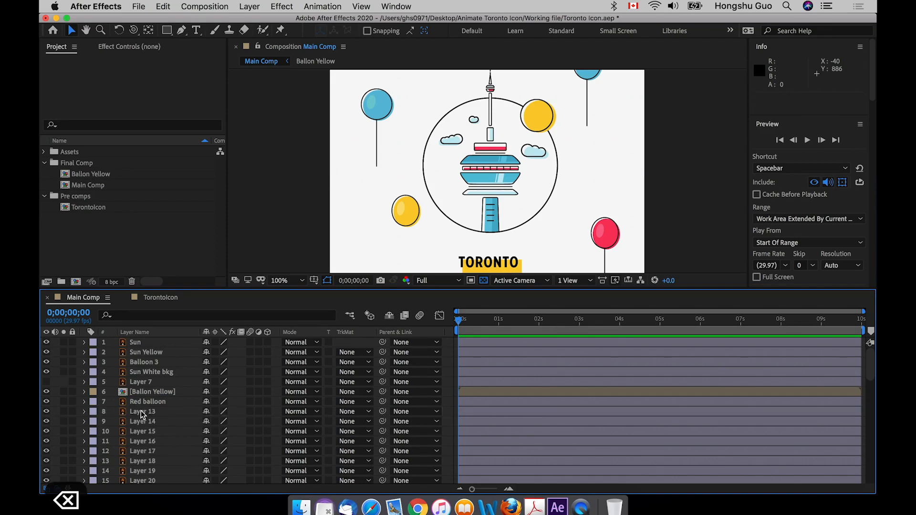
Step: Check Layer 13's content by toggling its visibility, and pre-compose Layers 13, 14 and 15 as "Balloon Blue"
{"action": "left_click", "coordinate": [136, 412]}
{"action": "left_click", "coordinate": [46, 411]}
{"action": "left_click", "coordinate": [46, 411]}
{"action": "left_click_drag", "start_coordinate": [42, 409], "coordinate": [49, 435]}
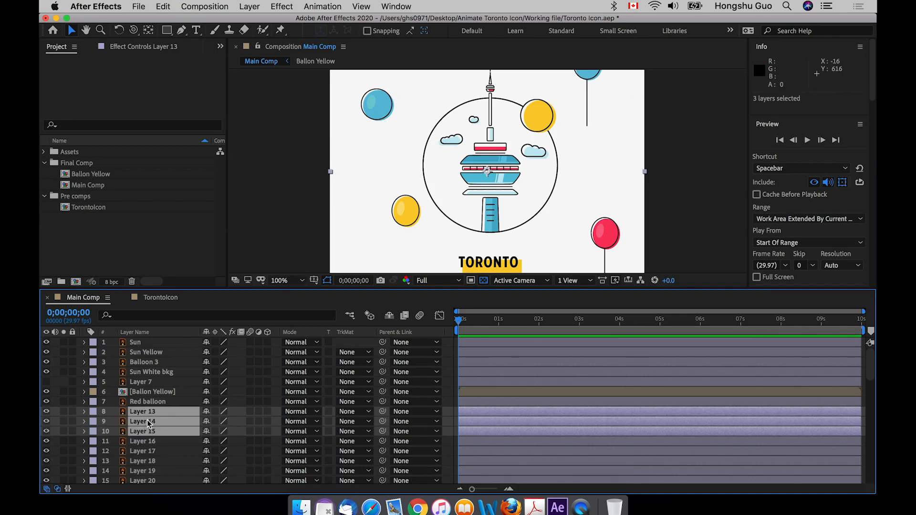
{"action": "key", "text": "super+shift+c"}
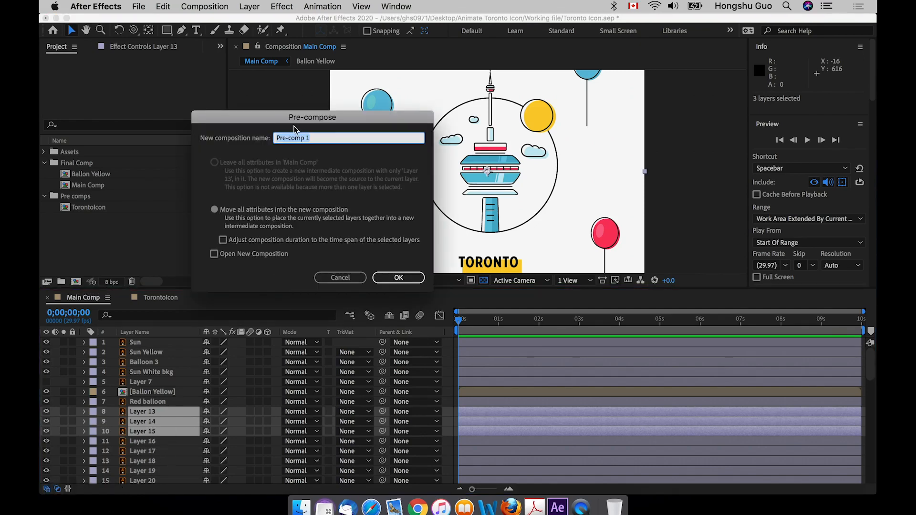
{"action": "type", "text": "Blue"}
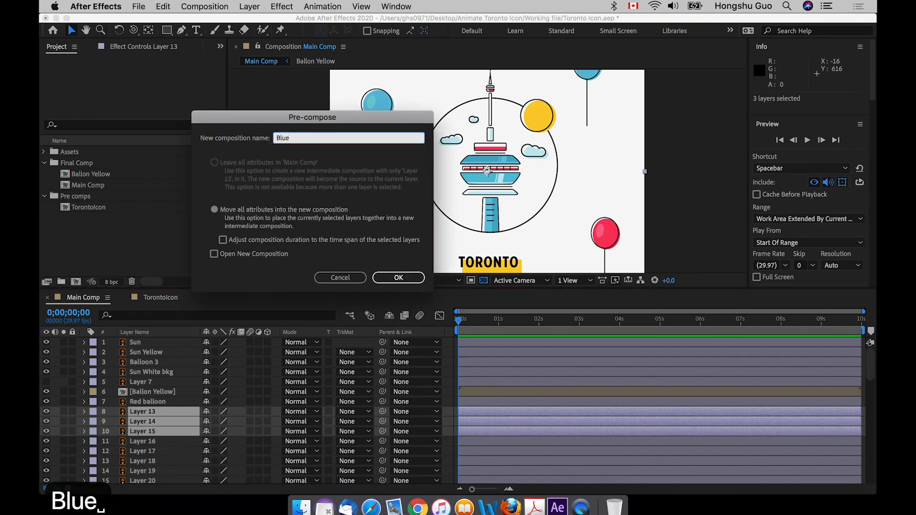
{"action": "key", "text": "BackSpace"}
{"action": "key", "text": "BackSpace"}
{"action": "key", "text": "BackSpace"}
{"action": "key", "text": "BackSpace"}
{"action": "key", "text": "BackSpace"}
{"action": "type", "text": "Balloon B"}
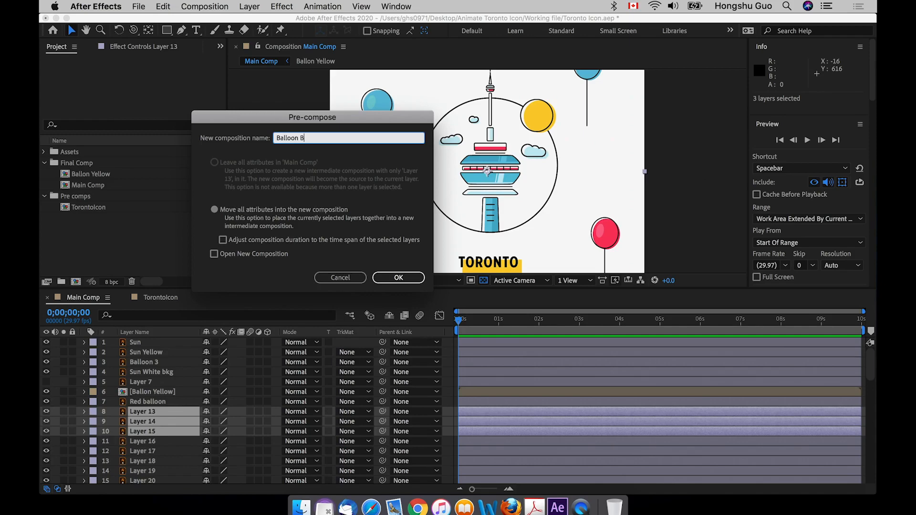
{"action": "type", "text": "lue"}
{"action": "key", "text": "Return"}
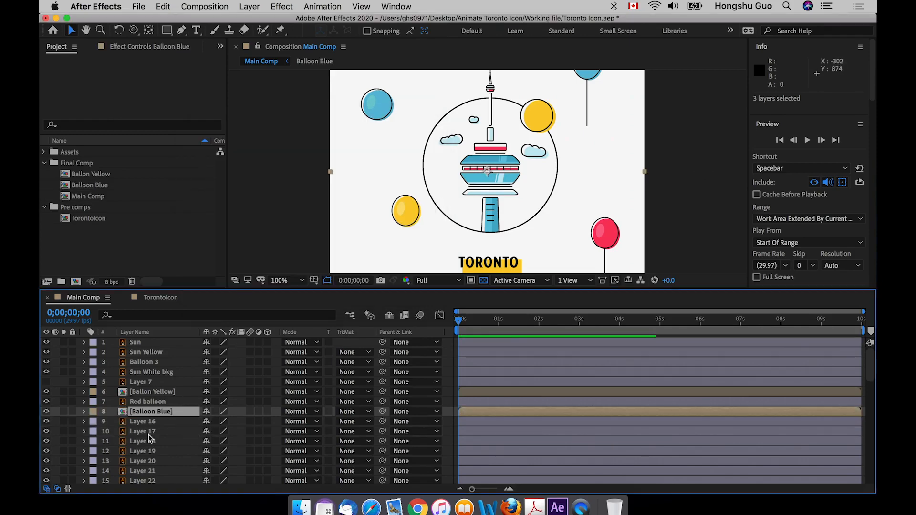
Step: Toggle the visibility of Layers 16 and 17 to identify their artwork, and leave both layers hidden
{"action": "left_click", "coordinate": [146, 423]}
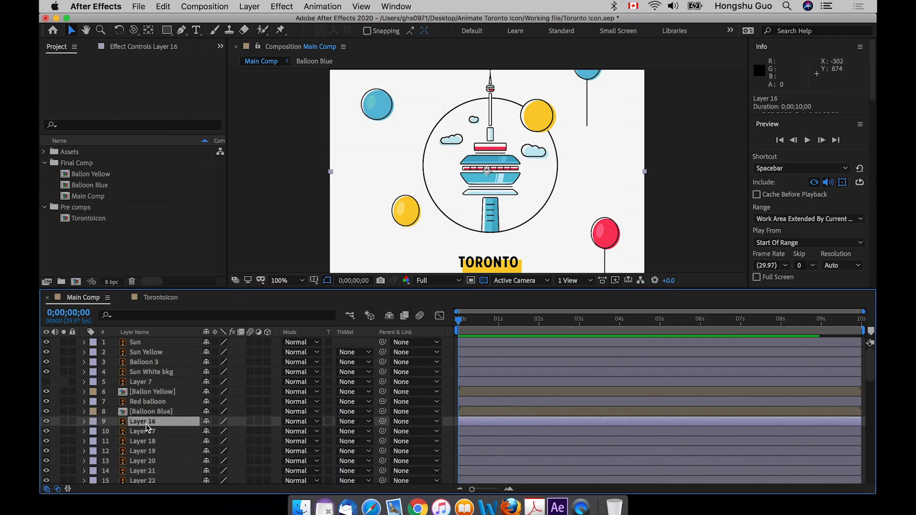
{"action": "left_click", "coordinate": [46, 422]}
{"action": "left_click", "coordinate": [45, 421]}
{"action": "key", "text": "period"}
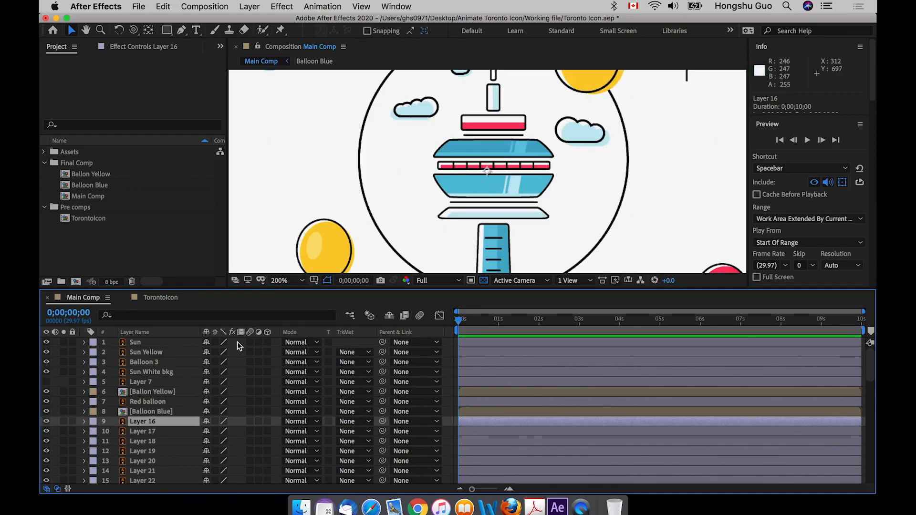
{"action": "left_click", "coordinate": [46, 422]}
{"action": "left_click", "coordinate": [45, 421]}
{"action": "left_click", "coordinate": [46, 421]}
{"action": "left_click", "coordinate": [47, 431]}
{"action": "left_click", "coordinate": [46, 431]}
{"action": "left_click", "coordinate": [47, 431]}
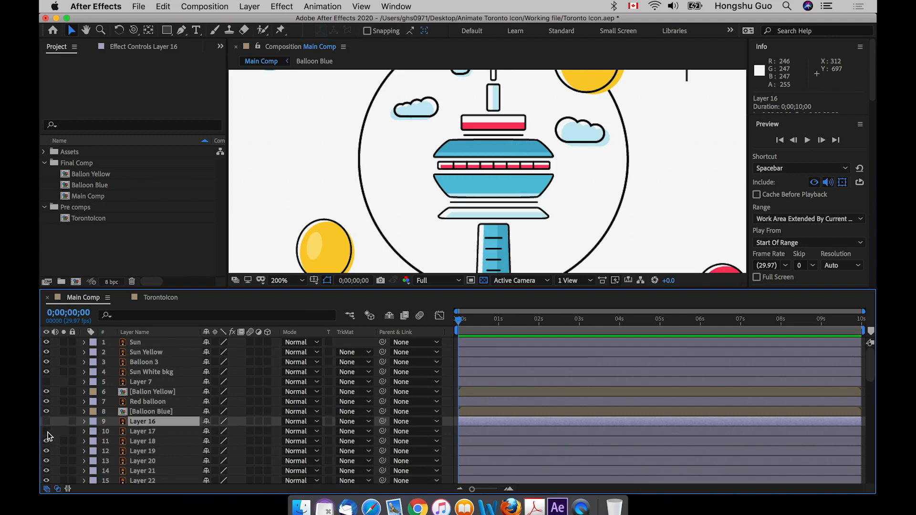
Step: Rename Layer 18 as "Toronto"
{"action": "left_click", "coordinate": [150, 441]}
{"action": "key", "text": "slash"}
{"action": "key", "text": "Return"}
{"action": "type", "text": "Toronto"}
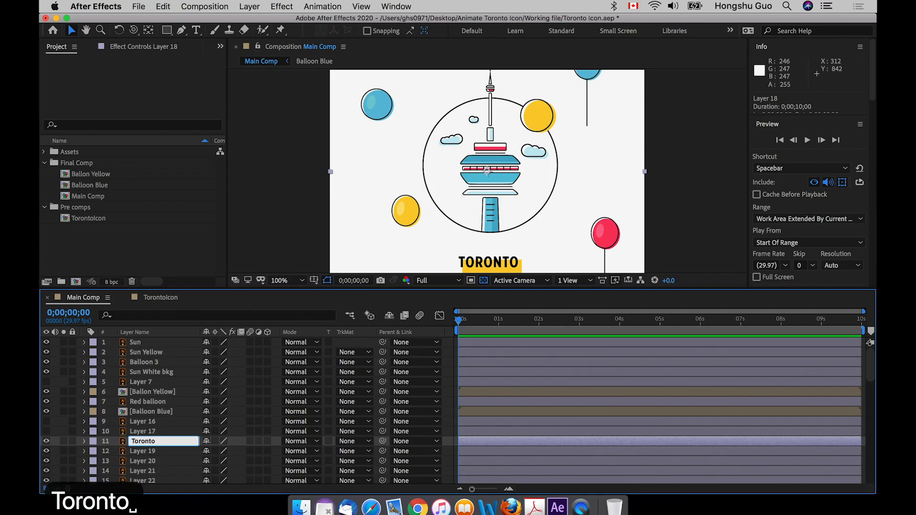
{"action": "key", "text": "Return"}
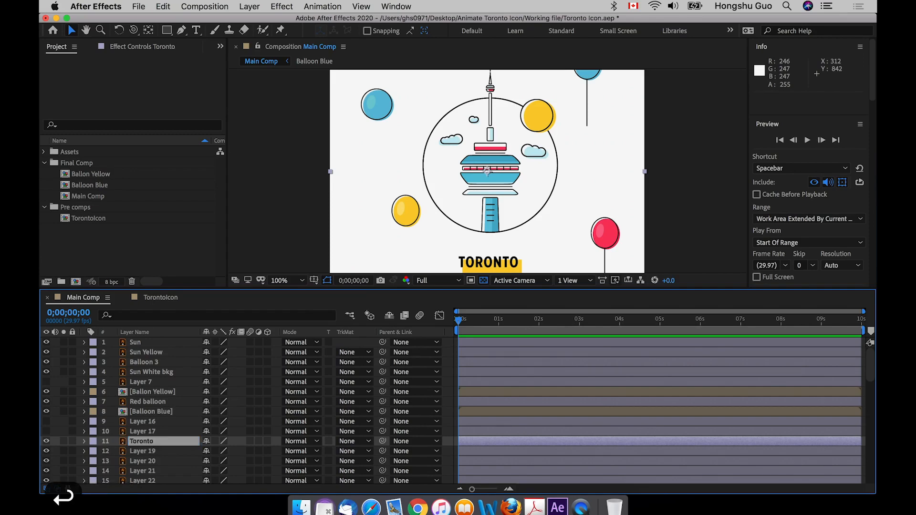
Step: Toggle Layer 19's visibility to check its content and rename Layer 20 as "Long rectangle"
{"action": "left_click", "coordinate": [152, 450]}
{"action": "left_click", "coordinate": [46, 451]}
{"action": "left_click", "coordinate": [46, 451]}
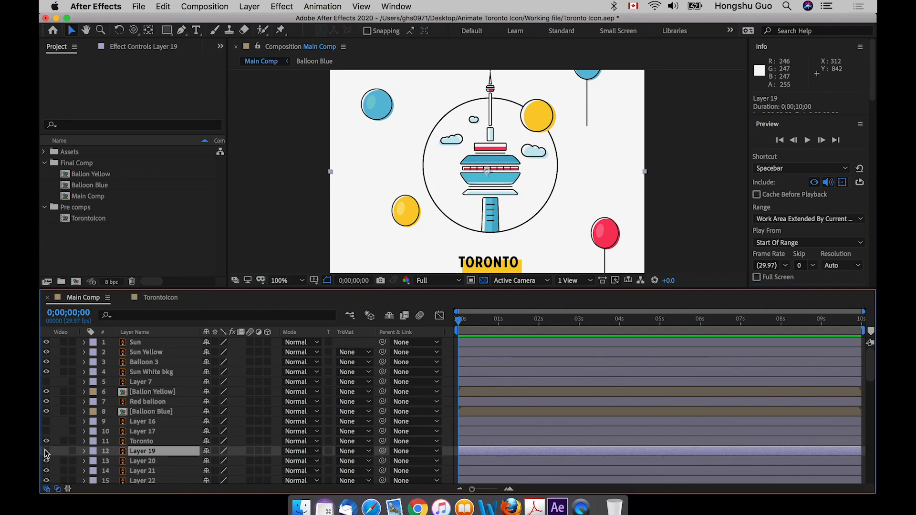
{"action": "left_click", "coordinate": [69, 460]}
{"action": "key", "text": "Return"}
{"action": "type", "text": "Long rectngle"}
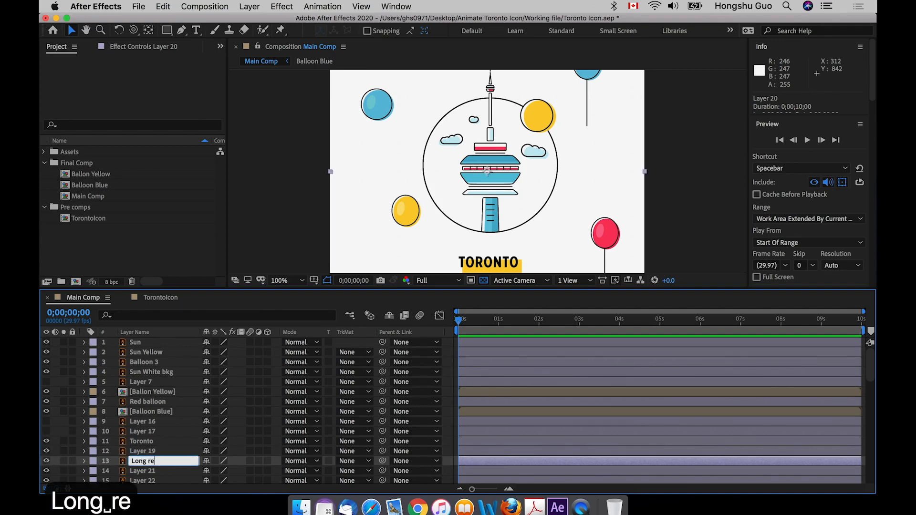
{"action": "key", "text": "Left"}
{"action": "key", "text": "Left"}
{"action": "key", "text": "Left"}
{"action": "key", "text": "Left"}
{"action": "type", "text": "a"}
{"action": "left_click", "coordinate": [169, 450]}
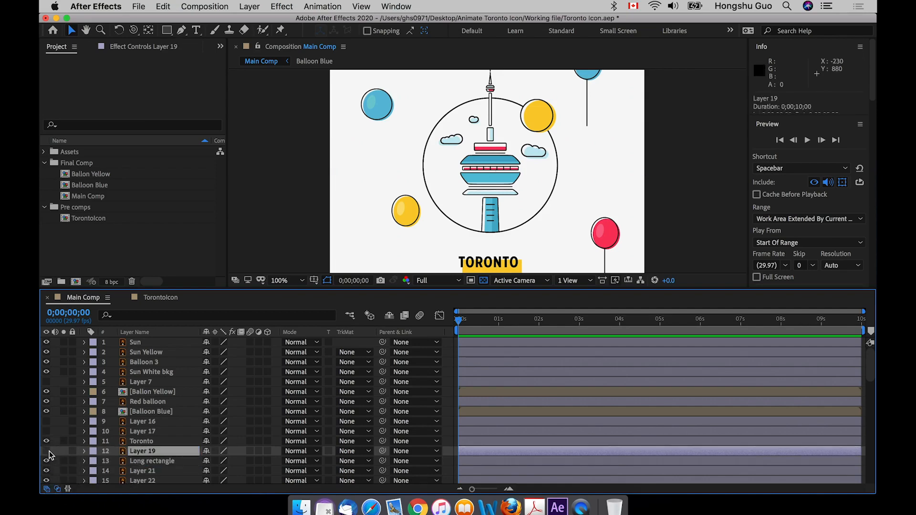
Step: Toggle the visibility of Layers 21 to 24 below Long rectangle to identify their artwork
{"action": "scroll", "coordinate": [176, 439], "scroll_direction": "down", "scroll_amount": 3}
{"action": "scroll", "coordinate": [187, 428], "scroll_direction": "down", "scroll_amount": 2}
{"action": "left_click", "coordinate": [57, 354]}
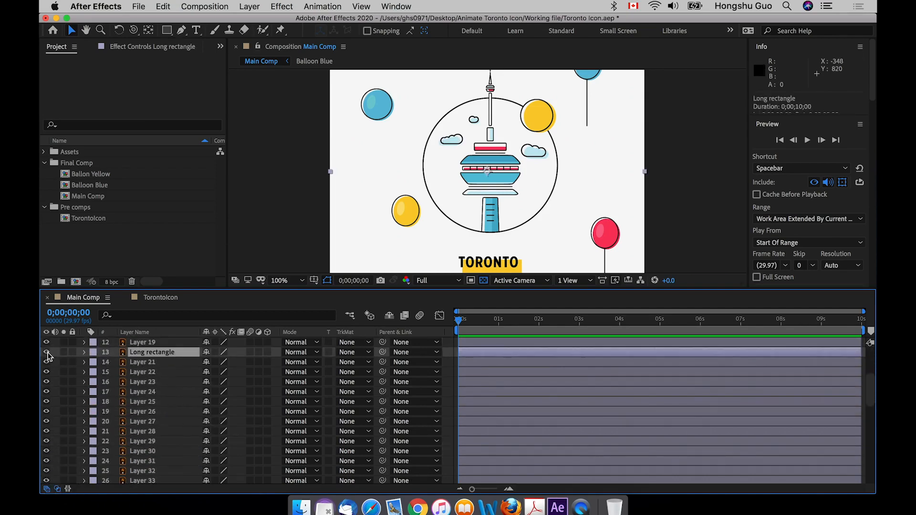
{"action": "double_click", "coordinate": [47, 362]}
{"action": "double_click", "coordinate": [47, 372]}
{"action": "double_click", "coordinate": [47, 382]}
{"action": "left_click", "coordinate": [48, 392]}
{"action": "left_click", "coordinate": [48, 392]}
Step: Rename Layers 21, 22 and 23 as "Cloud 1", "Cloud 2" and "Cloud 3"
{"action": "left_click", "coordinate": [143, 362]}
{"action": "key", "text": "Return"}
{"action": "type", "text": "Cloud 1"}
{"action": "key", "text": "Return"}
{"action": "left_click", "coordinate": [153, 373]}
{"action": "key", "text": "Return"}
{"action": "type", "text": "Cloud 2"}
{"action": "key", "text": "Return"}
{"action": "left_click", "coordinate": [150, 382]}
{"action": "key", "text": "Return"}
{"action": "type", "text": "Cloud 3"}
{"action": "key", "text": "Return"}
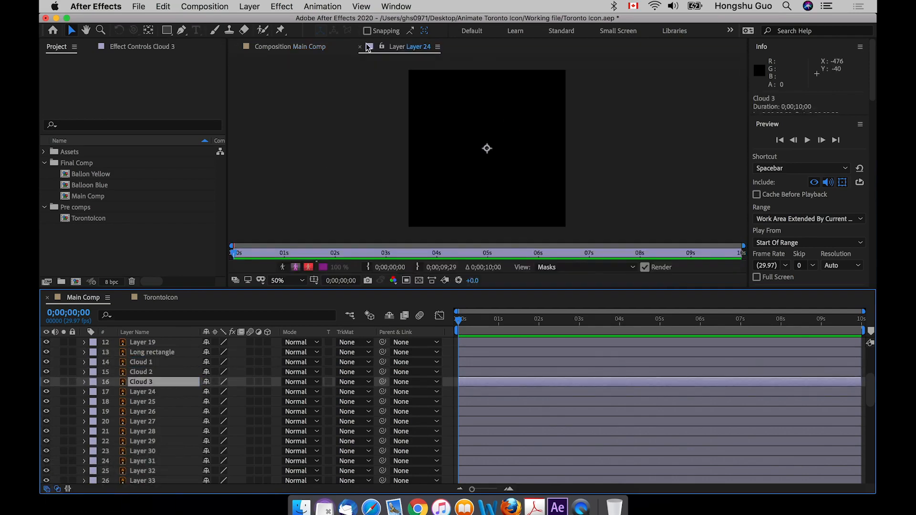
Step: Rename Layer 33 as "Top Line"
{"action": "scroll", "coordinate": [153, 443], "scroll_direction": "down", "scroll_amount": 2}
{"action": "left_click", "coordinate": [143, 439]}
{"action": "key", "text": "Return"}
{"action": "type", "text": "Top Line"}
{"action": "key", "text": "Return"}
Step: Check Layers 34 to 37 by toggling their visibility, and pre-compose them as "4 lines"
{"action": "left_click", "coordinate": [153, 454]}
{"action": "left_click", "coordinate": [139, 479], "text": "shift"}
{"action": "scroll", "coordinate": [138, 475], "scroll_direction": "down", "scroll_amount": 4}
{"action": "key", "text": "."}
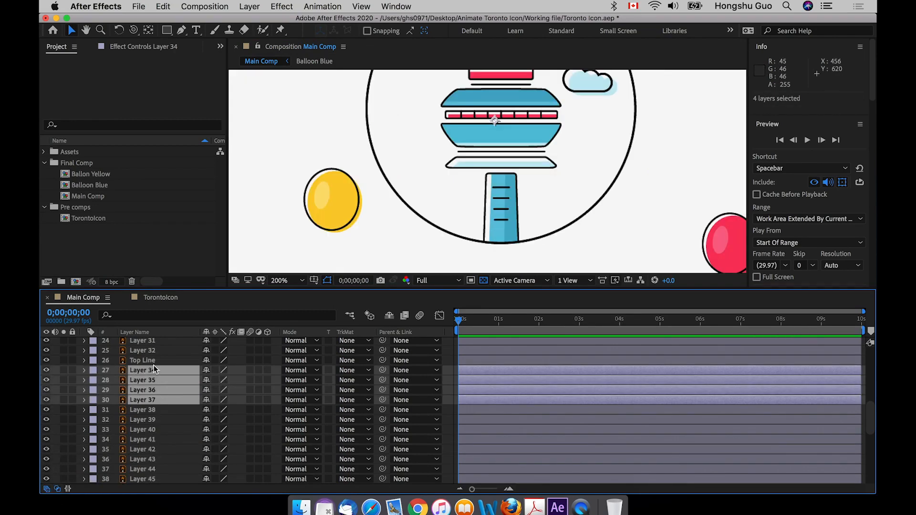
{"action": "left_click", "coordinate": [46, 371]}
{"action": "left_click", "coordinate": [47, 371]}
{"action": "left_click", "coordinate": [47, 371]}
{"action": "left_click", "coordinate": [48, 372]}
{"action": "key", "text": "shift+super+c"}
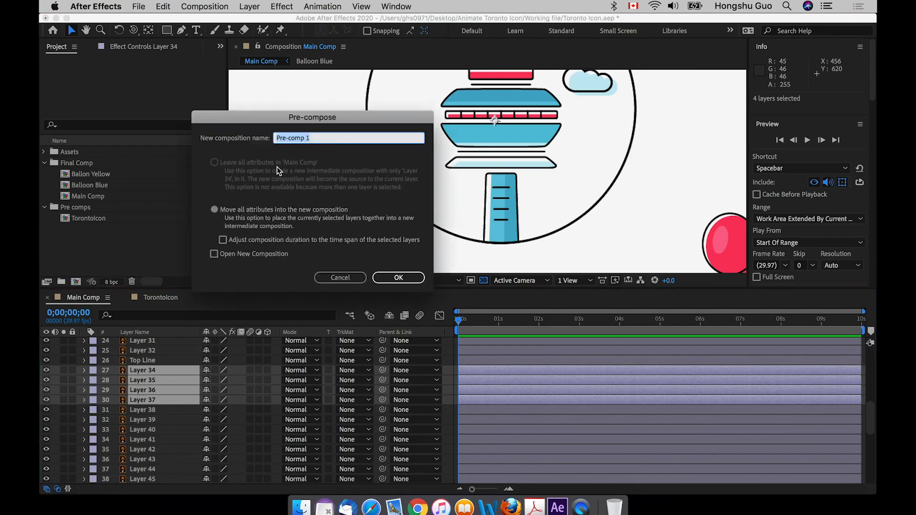
{"action": "type", "text": "4 lines"}
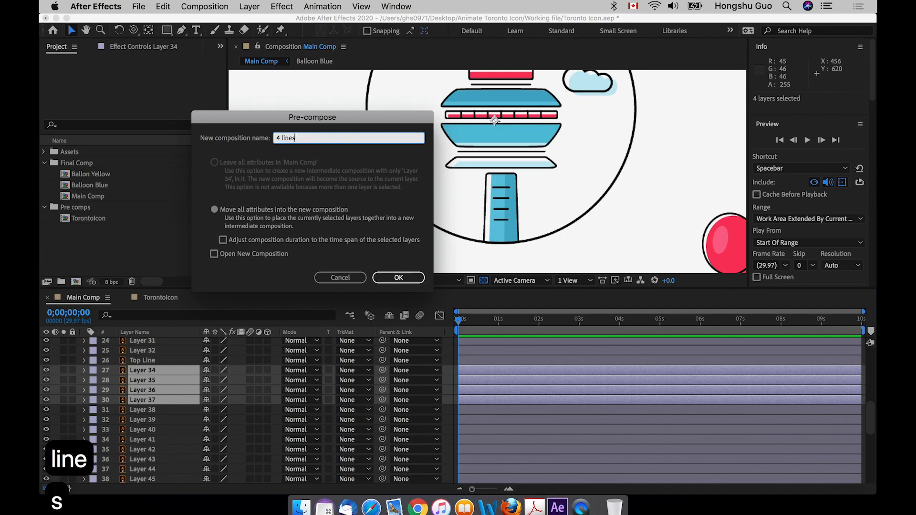
{"action": "key", "text": "Return"}
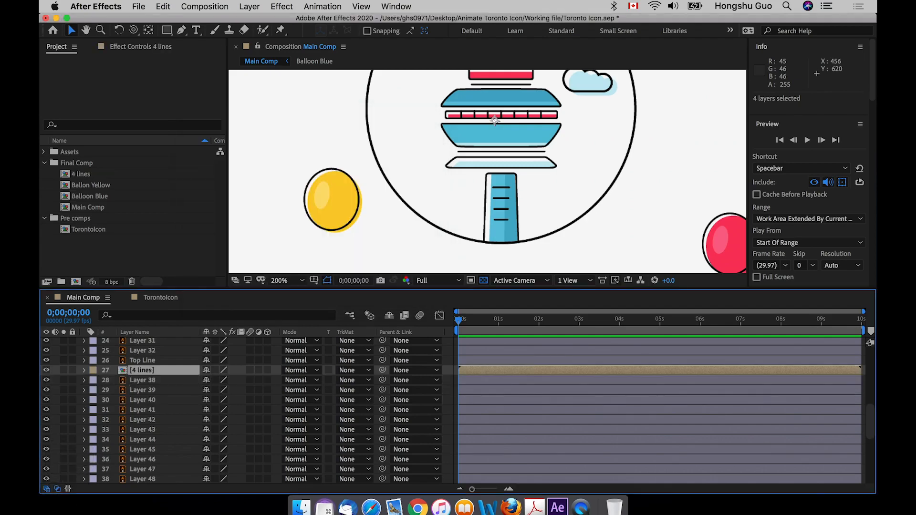
Step: Rename Layers 38, 39 and 40 as "Bottom Line", "Bottom Pole" and "Circle"
{"action": "left_click", "coordinate": [144, 380]}
{"action": "key", "text": "Return"}
{"action": "type", "text": "Bottom Line"}
{"action": "left_click", "coordinate": [133, 392]}
{"action": "key", "text": "Return"}
{"action": "type", "text": "Bottom Pole"}
{"action": "left_click", "coordinate": [133, 401]}
{"action": "key", "text": "Return"}
{"action": "type", "text": "Circle"}
Step: Rename Layers 41, 42 and 43 as "Top triangle", "Short rectangle" and "Top rectangle"
{"action": "left_click", "coordinate": [133, 410]}
{"action": "key", "text": "slash"}
{"action": "key", "text": "Return"}
{"action": "type", "text": "Top triangle"}
{"action": "left_click", "coordinate": [136, 420]}
{"action": "key", "text": "Return"}
{"action": "type", "text": "Short rectangle"}
{"action": "left_click", "coordinate": [62, 431]}
{"action": "key", "text": "Return"}
{"action": "type", "text": "Top rectangle"}
Step: Rename Layers 44, 45 and 46 as "centre window", "small bottom rectangle" and "small top rectangle"
{"action": "left_click", "coordinate": [62, 441]}
{"action": "key", "text": "Return"}
{"action": "type", "text": "centre window"}
{"action": "key", "text": "Return"}
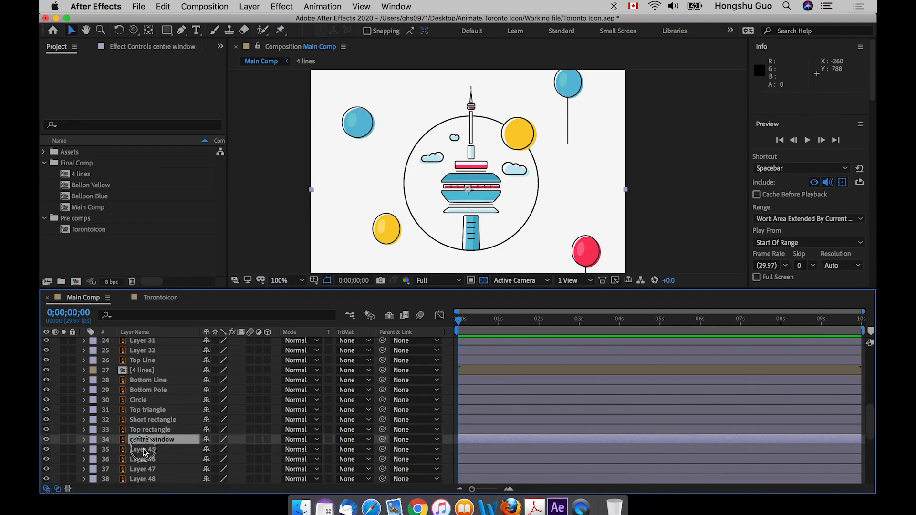
{"action": "left_click", "coordinate": [62, 449]}
{"action": "key", "text": "Return"}
{"action": "type", "text": "small bottom rectangle"}
{"action": "key", "text": "Return"}
{"action": "left_click", "coordinate": [62, 459]}
{"action": "key", "text": "Return"}
{"action": "type", "text": "small top rectangle"}
{"action": "key", "text": "Return"}
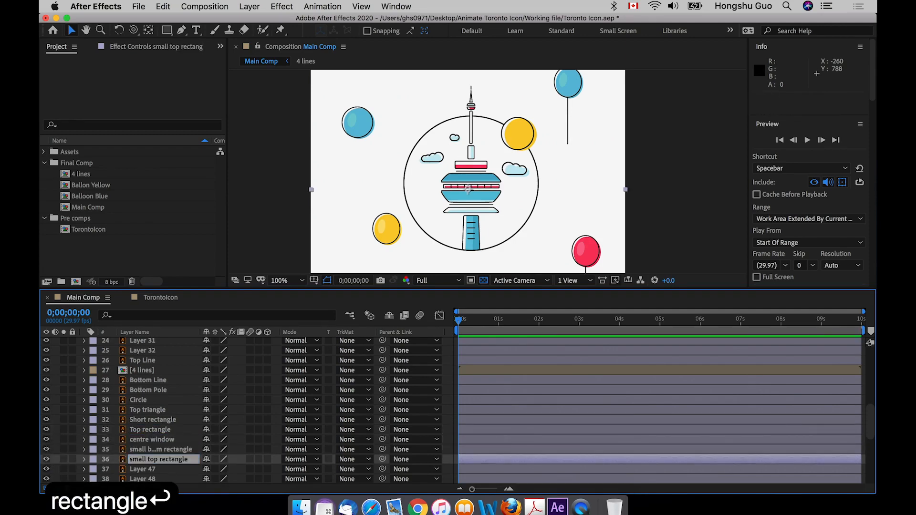
Step: Rename Layer 47 as "Bottom base"
{"action": "left_click", "coordinate": [62, 469]}
{"action": "key", "text": "Return"}
{"action": "type", "text": "Bottom base"}
Step: Rename Layer 48 as "Centre Top" and the layer directly above it as "Centre Bottom"
{"action": "type", "text": "Top"}
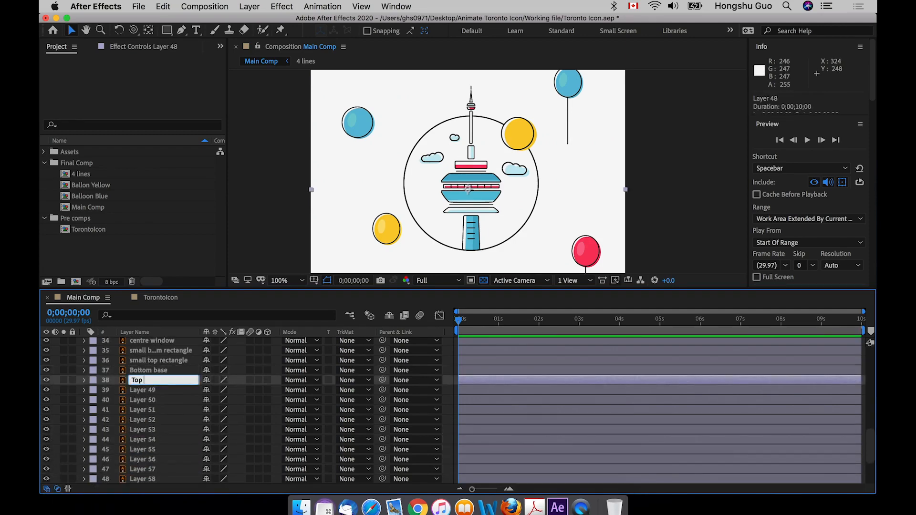
{"action": "key", "text": "Home"}
{"action": "type", "text": "Centre"}
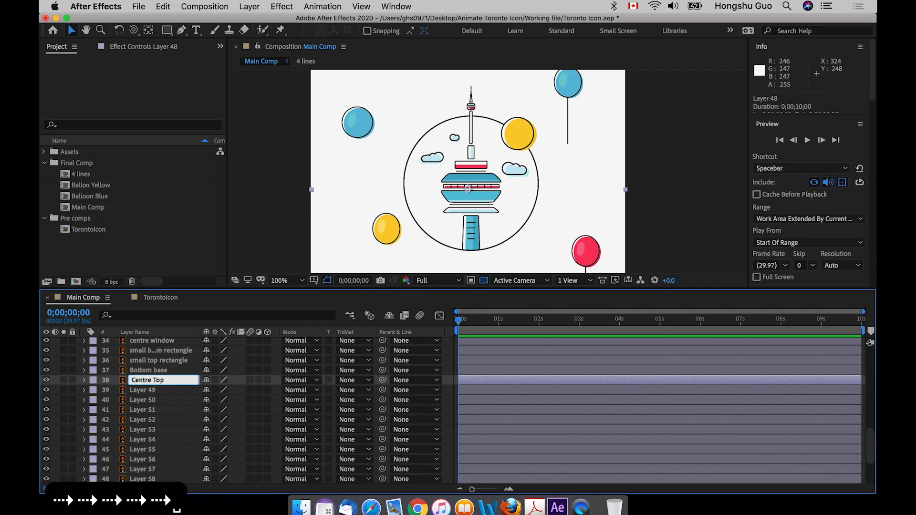
{"action": "key", "text": "Return"}
{"action": "key", "text": "super+Up"}
{"action": "key", "text": "Return"}
{"action": "type", "text": "Centre Bottom"}
{"action": "key", "text": "Return"}
Step: Rename Layer 49 as "Bottom base"
{"action": "left_click", "coordinate": [146, 388]}
{"action": "key", "text": "Return"}
{"action": "type", "text": "Bottom base"}
{"action": "key", "text": "Return"}
Step: Select Layers 50 to 60 and toggle their visibility to check which artwork they hold, leaving them visible
{"action": "key", "text": "super+Down"}
{"action": "scroll", "coordinate": [146, 389], "scroll_direction": "down", "scroll_amount": 2}
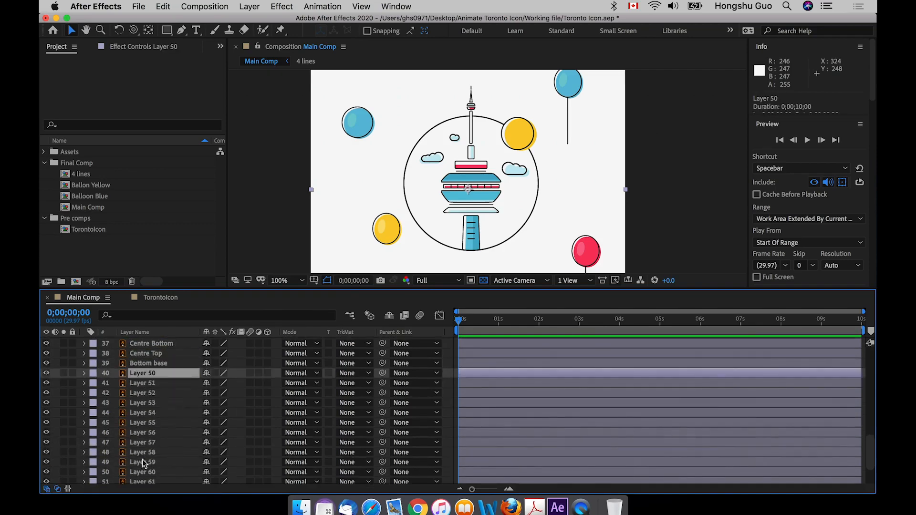
{"action": "left_click", "coordinate": [109, 472], "text": "shift"}
{"action": "left_click", "coordinate": [46, 472]}
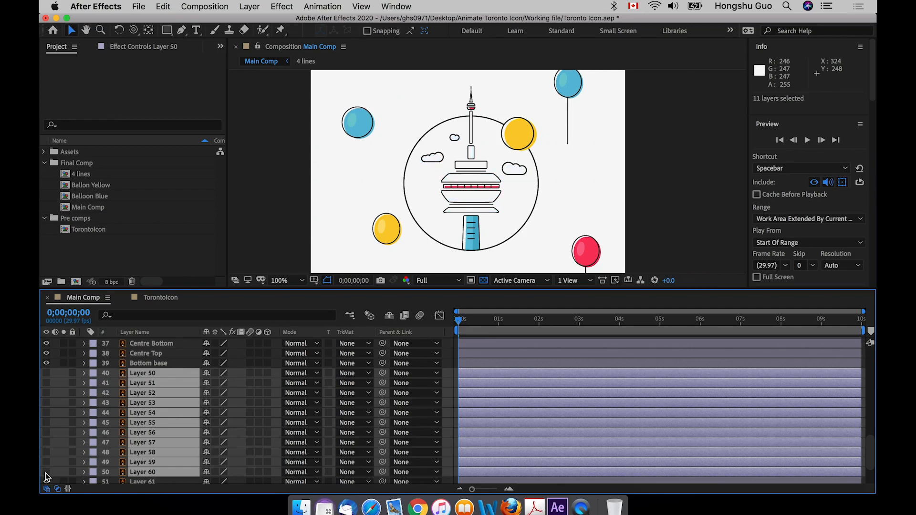
{"action": "left_click", "coordinate": [45, 472]}
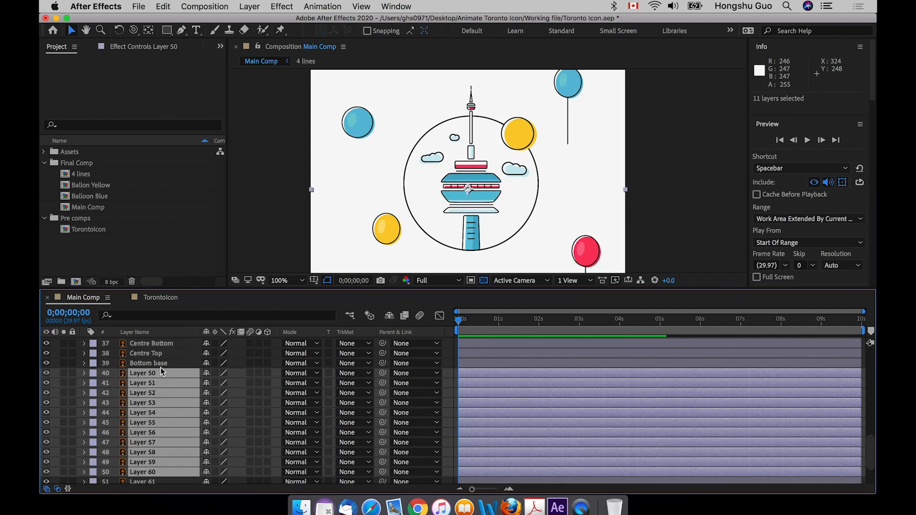
{"action": "left_click", "coordinate": [47, 375]}
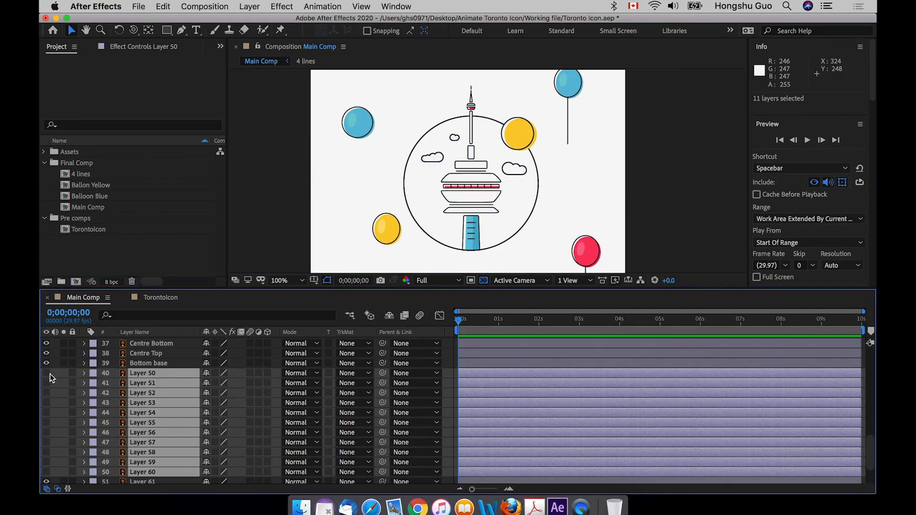
{"action": "left_click", "coordinate": [47, 373]}
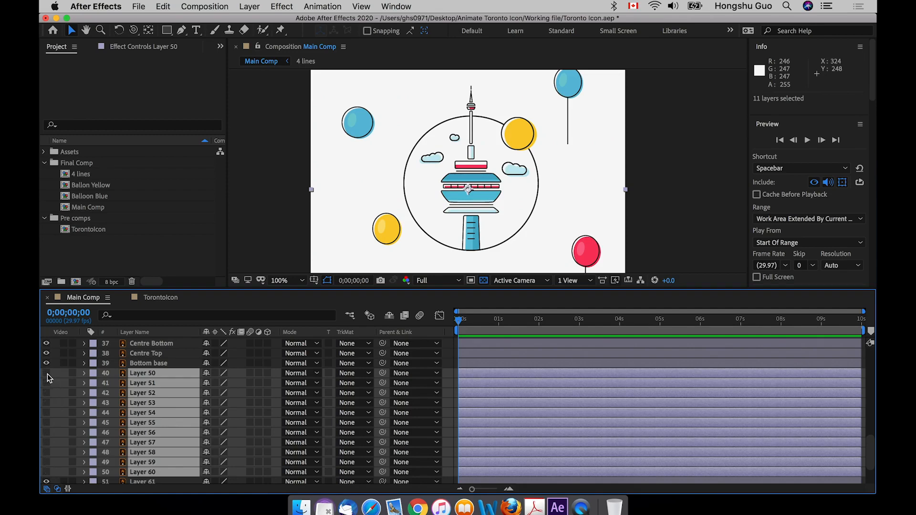
{"action": "left_click", "coordinate": [47, 374]}
{"action": "left_click", "coordinate": [48, 374]}
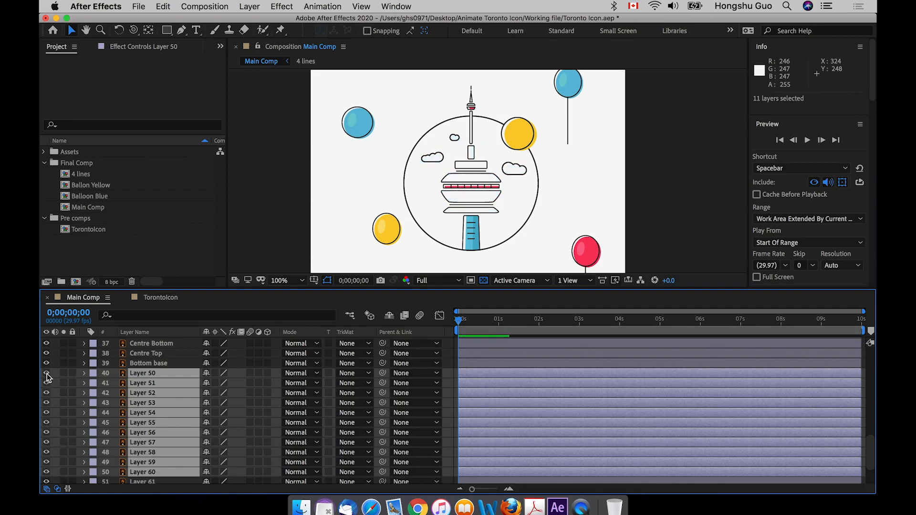
Step: Try the Pink label colour on Layers 50 to 60 and settle on Yellow
{"action": "left_click", "coordinate": [95, 373]}
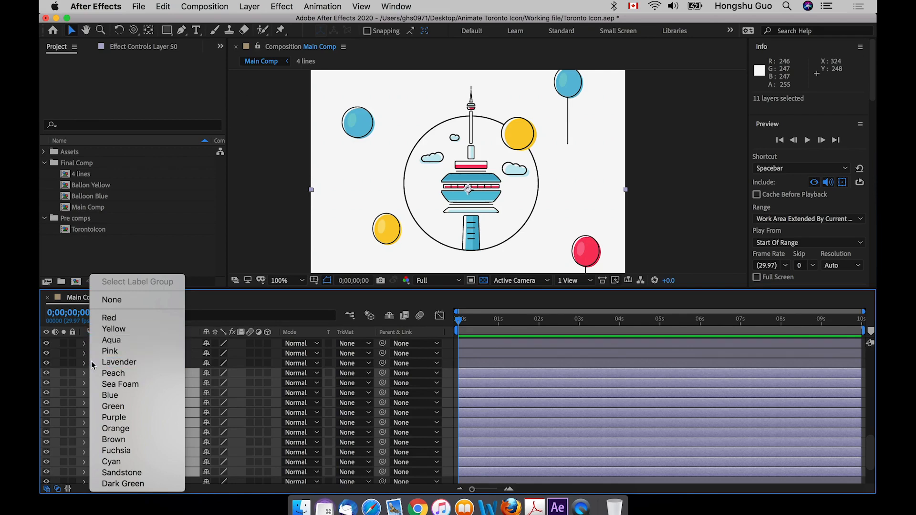
{"action": "left_click", "coordinate": [114, 350]}
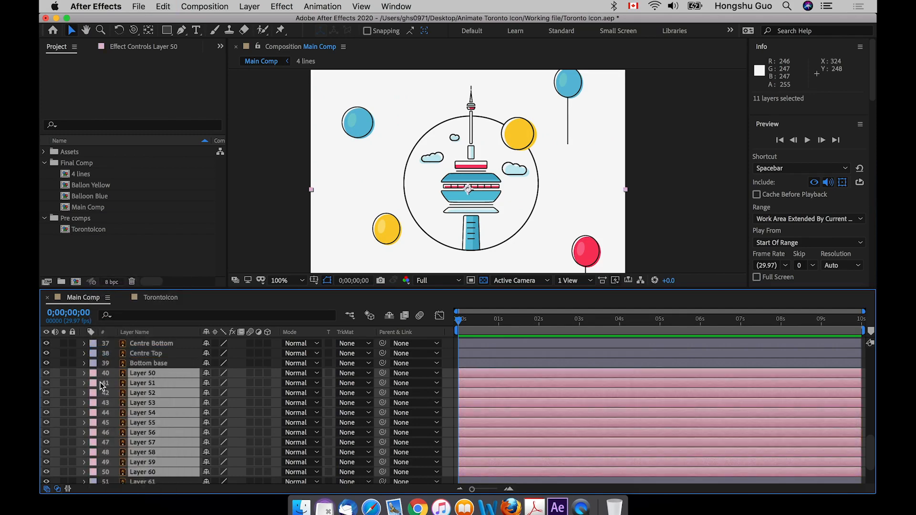
{"action": "left_click", "coordinate": [98, 379]}
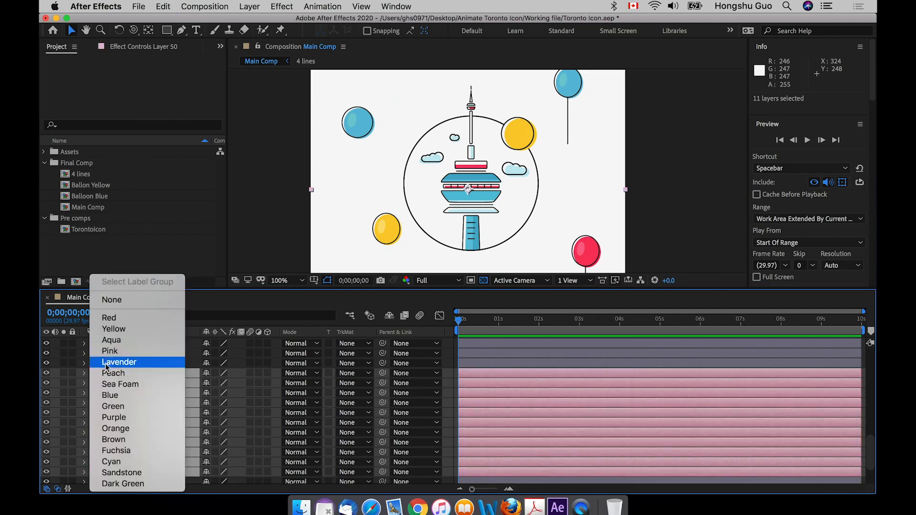
{"action": "left_click", "coordinate": [120, 332]}
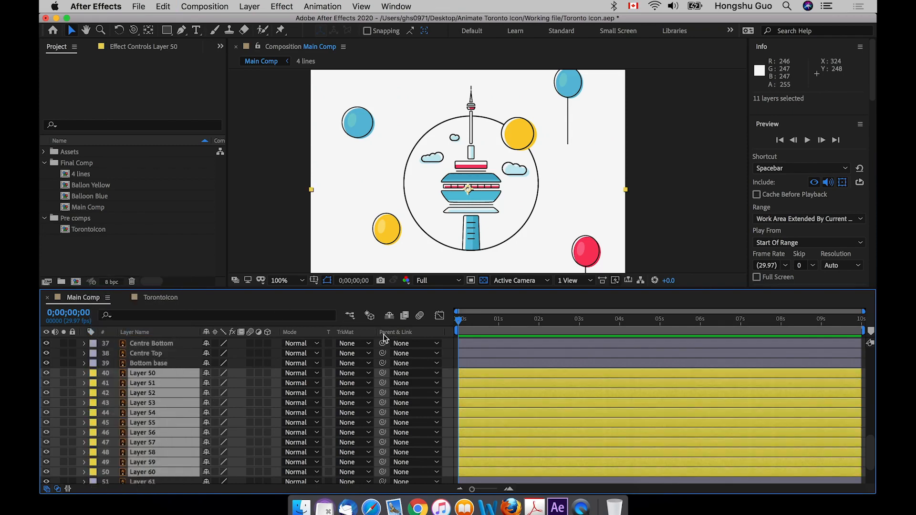
Step: Select Layers 61 to 66 and toggle Layer 61's visibility switch to check which artwork they hold, leaving the layers visible
{"action": "scroll", "coordinate": [176, 420], "scroll_direction": "down", "scroll_amount": 3}
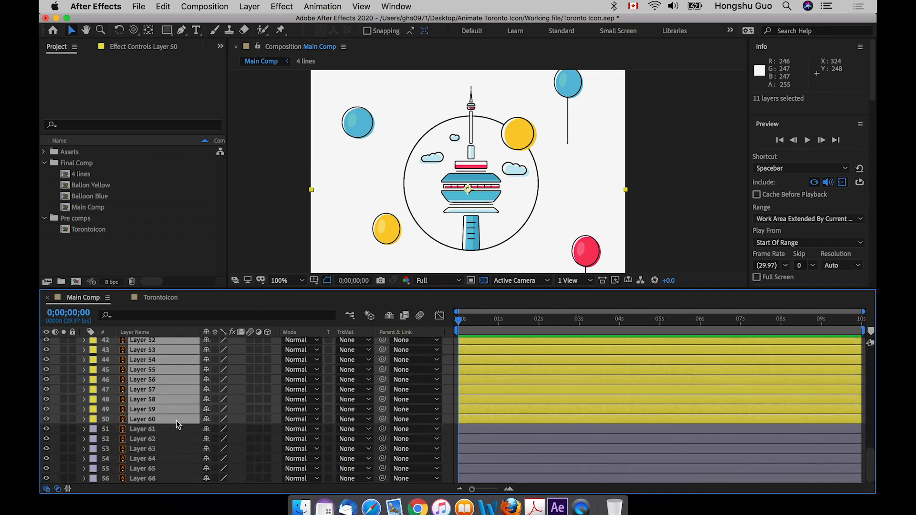
{"action": "left_click", "coordinate": [143, 429]}
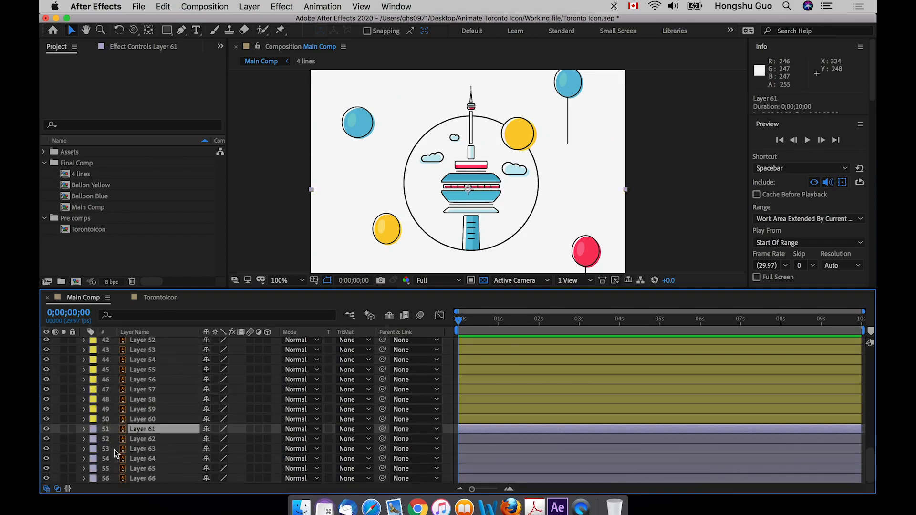
{"action": "left_click", "coordinate": [149, 478], "text": "shift"}
{"action": "left_click", "coordinate": [49, 431]}
{"action": "left_click", "coordinate": [49, 430]}
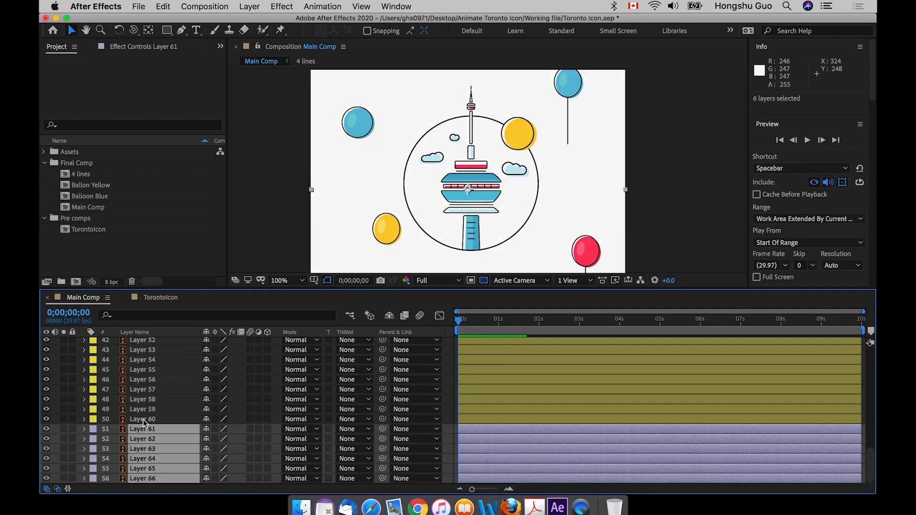
{"action": "key", "text": "super+Up"}
Step: Check Layer 66 by toggling its visibility, rename it as "BKG" and lock it
{"action": "left_click", "coordinate": [130, 475]}
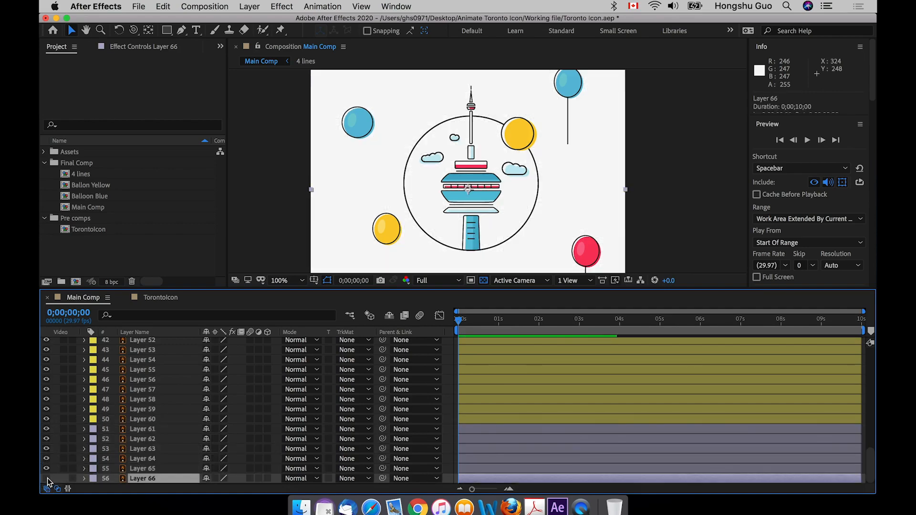
{"action": "left_click", "coordinate": [47, 479]}
{"action": "left_click", "coordinate": [46, 478]}
{"action": "key", "text": "Return"}
{"action": "type", "text": "Re"}
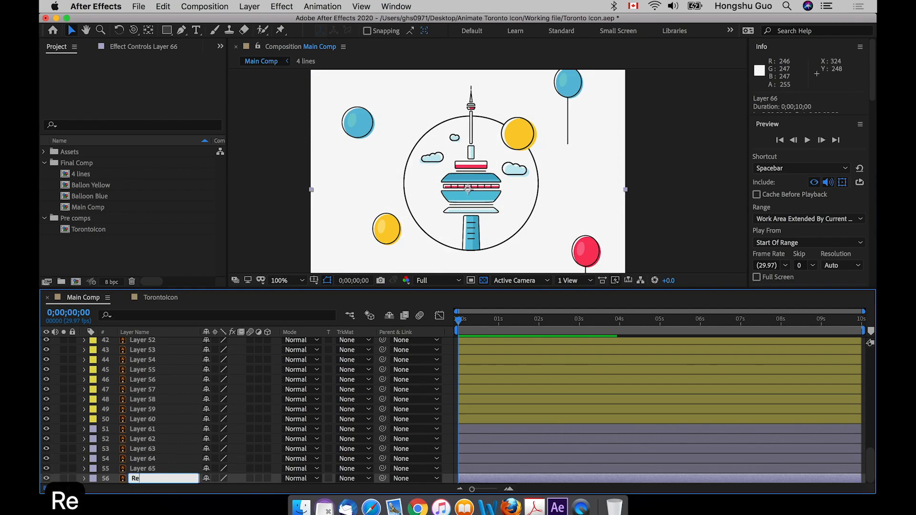
{"action": "key", "text": "BackSpace"}
{"action": "key", "text": "BackSpace"}
{"action": "type", "text": "BKG"}
{"action": "key", "text": "Return"}
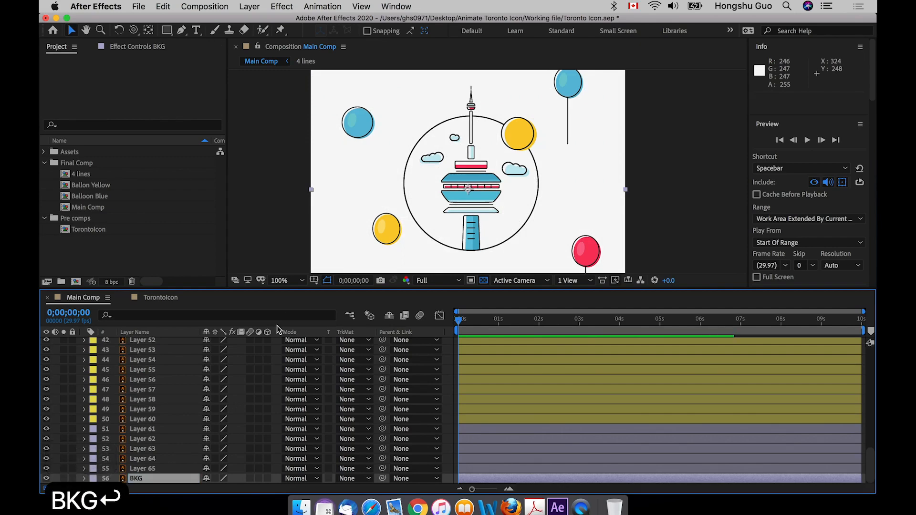
{"action": "left_click", "coordinate": [72, 478]}
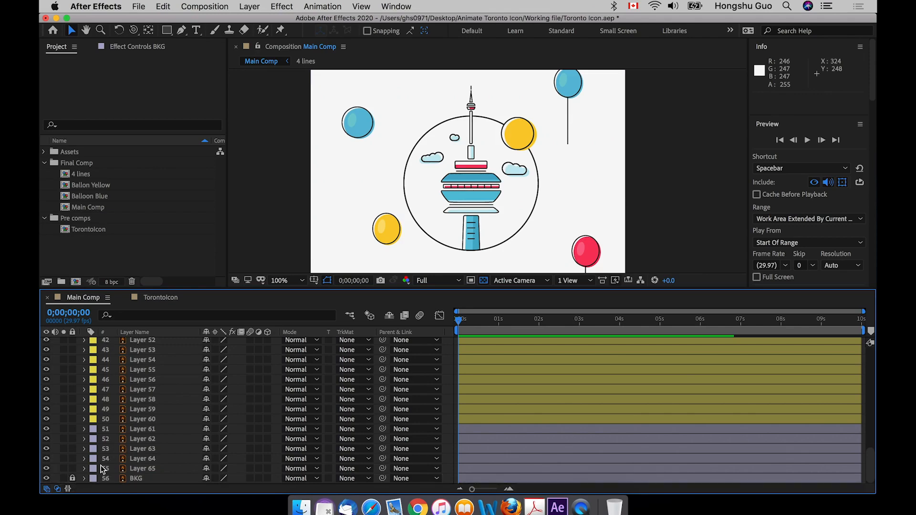
Step: Set the label colour of Layers 61 to 65 to Yellow
{"action": "left_click", "coordinate": [149, 469]}
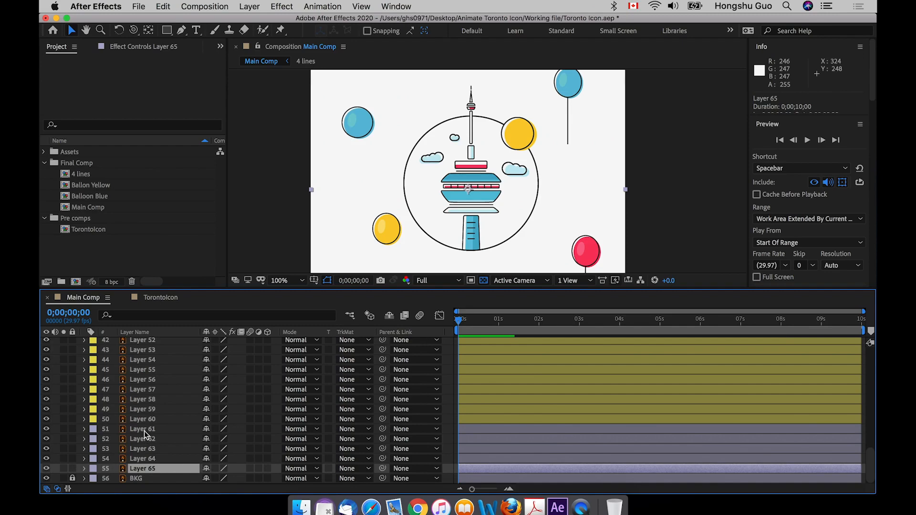
{"action": "left_click", "coordinate": [145, 432], "text": "shift"}
{"action": "left_click", "coordinate": [94, 339]}
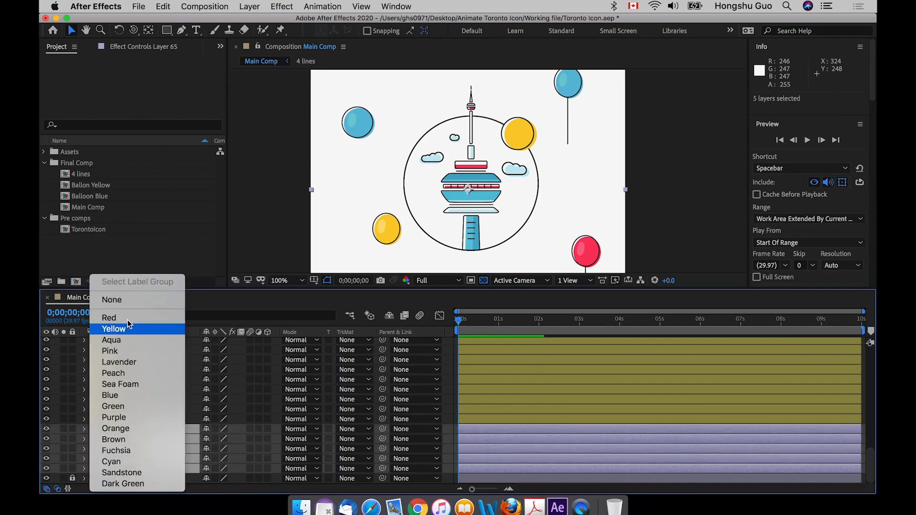
{"action": "left_click", "coordinate": [125, 329]}
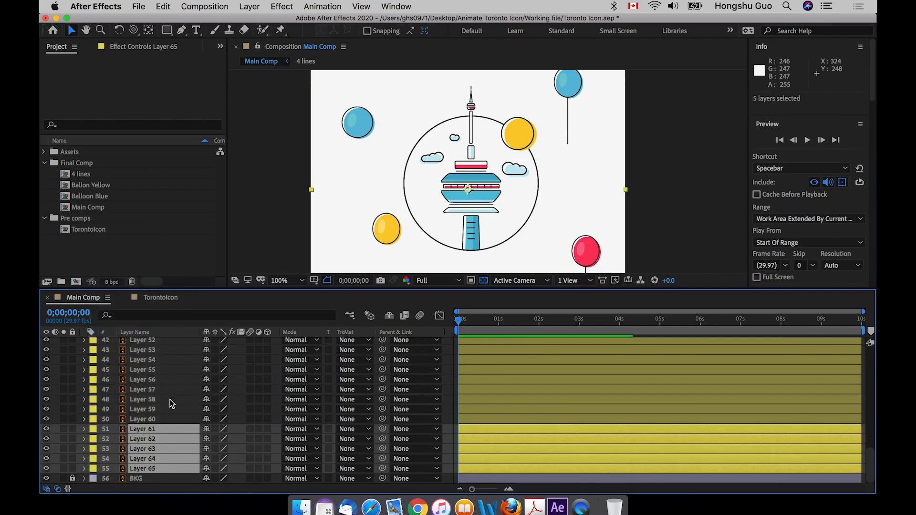
Step: Rename the Ballon Yellow pre-comp layer in Main Comp as "Balloon Yellow"
{"action": "left_click", "coordinate": [170, 399]}
{"action": "scroll", "coordinate": [169, 396], "scroll_direction": "up", "scroll_amount": 10}
{"action": "left_click", "coordinate": [170, 400]}
{"action": "scroll", "coordinate": [170, 396], "scroll_direction": "up", "scroll_amount": 2}
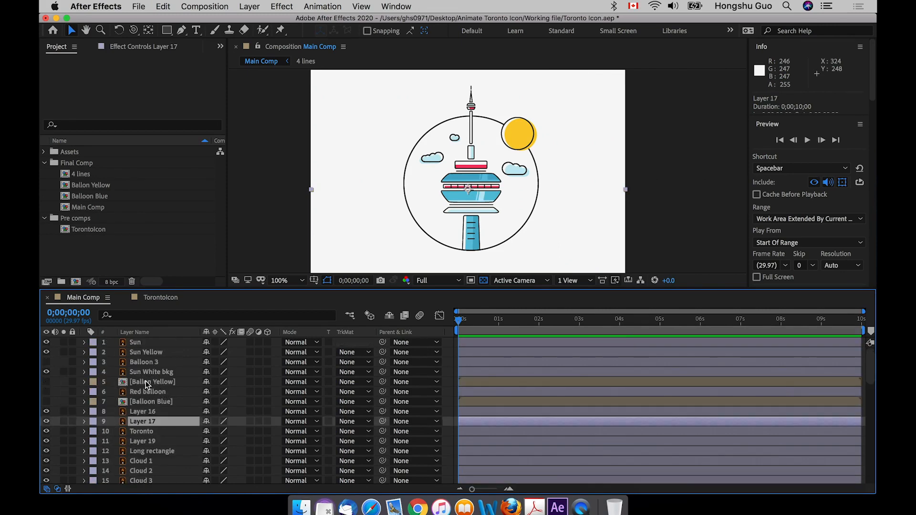
{"action": "left_click", "coordinate": [146, 382]}
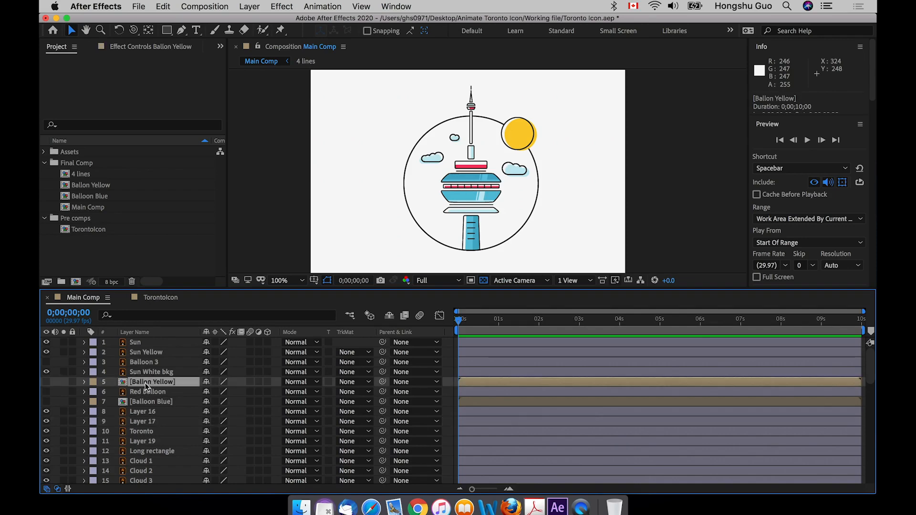
{"action": "key", "text": "Return"}
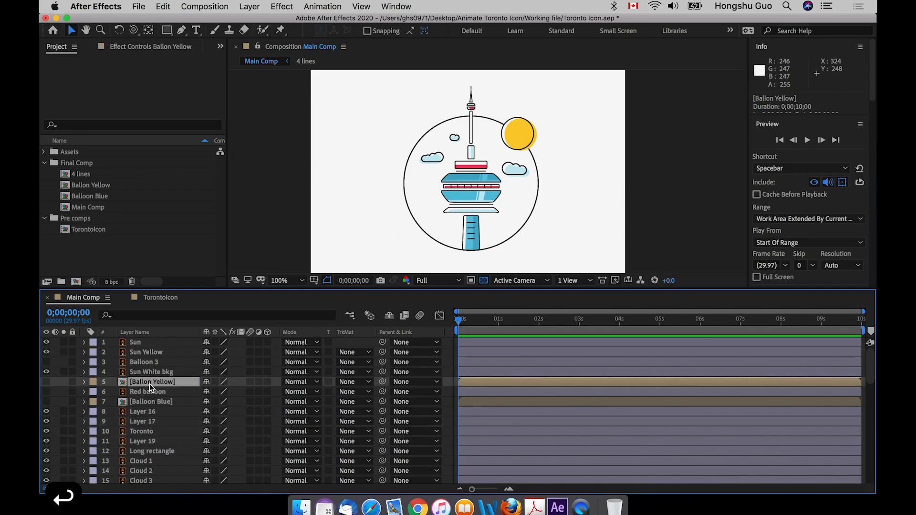
{"action": "left_click", "coordinate": [151, 383]}
{"action": "type", "text": "o"}
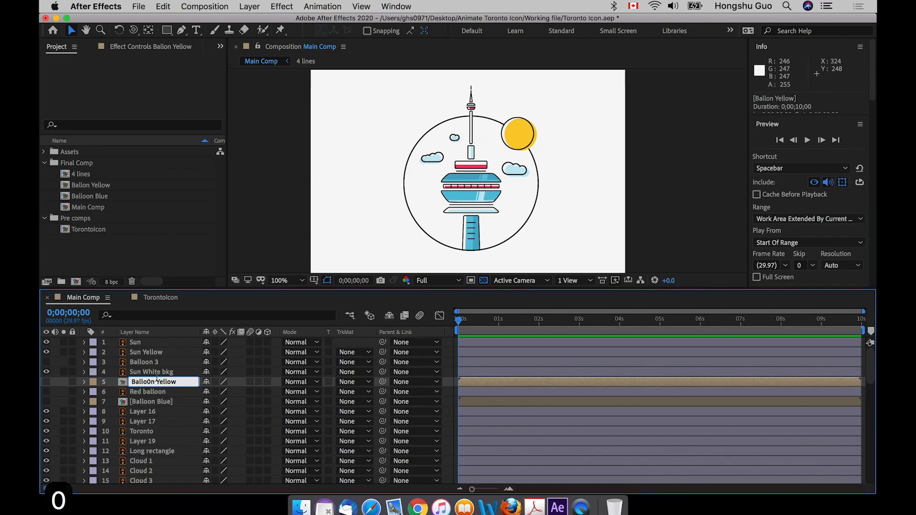
{"action": "key", "text": "BackSpace"}
{"action": "type", "text": "o"}
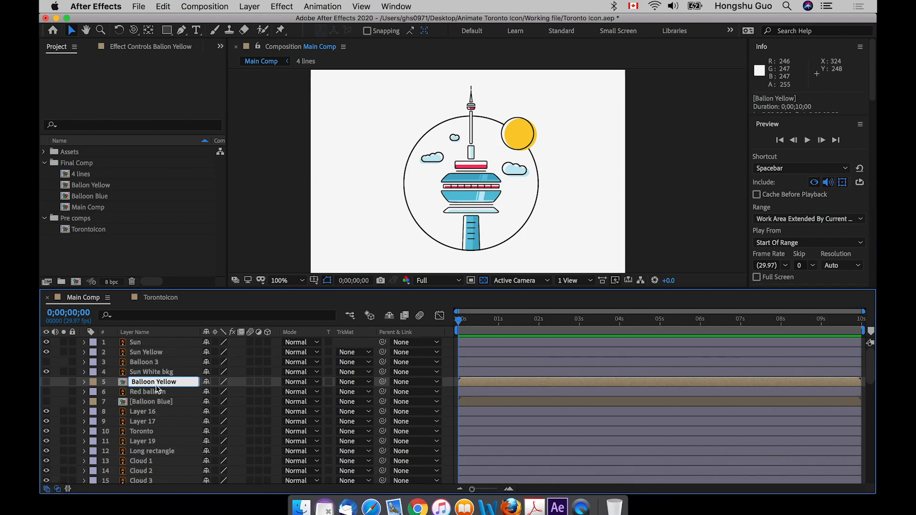
{"action": "key", "text": "Return"}
Step: Make the Balloon Yellow and Balloon Blue layers visible in Main Comp
{"action": "left_click", "coordinate": [155, 369]}
{"action": "left_click", "coordinate": [87, 376]}
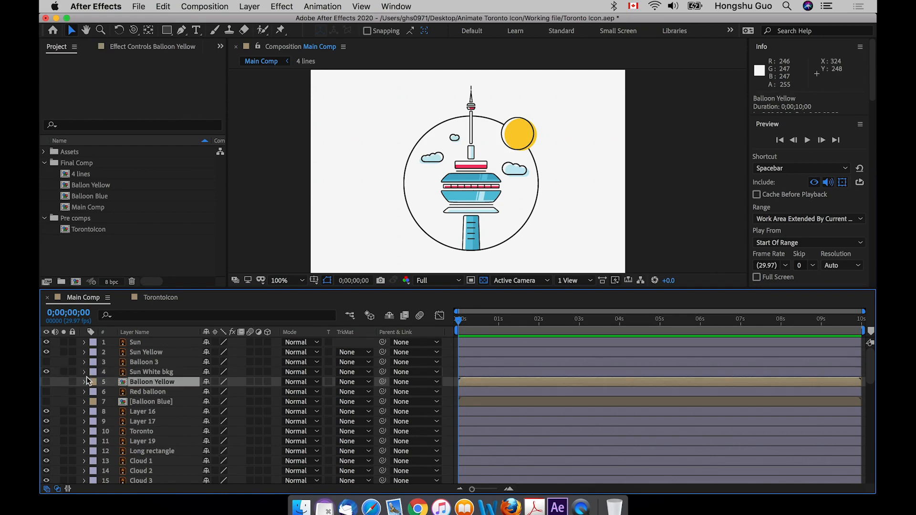
{"action": "left_click", "coordinate": [50, 385]}
{"action": "left_click", "coordinate": [46, 411]}
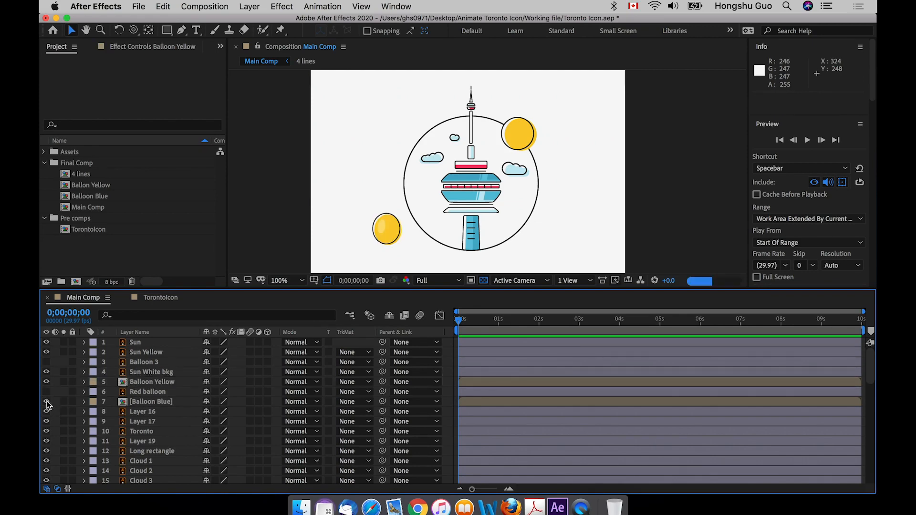
{"action": "left_click", "coordinate": [46, 402]}
{"action": "left_click", "coordinate": [150, 381]}
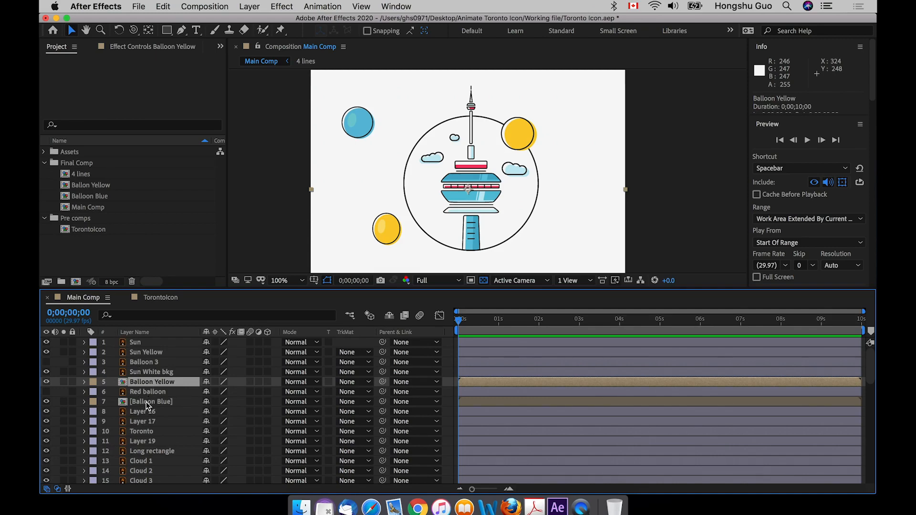
{"action": "left_click", "coordinate": [146, 401]}
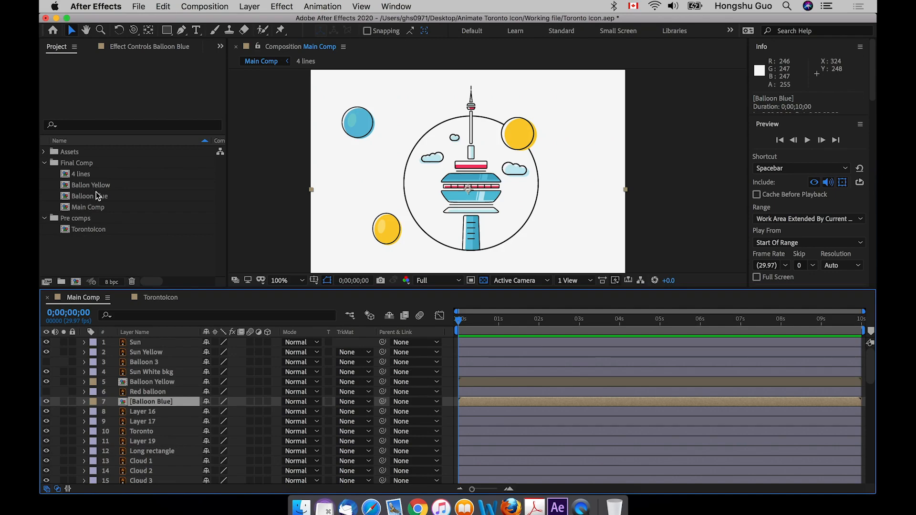
Step: Delete the Balloon Yellow, Balloon Blue, Balloon 3 and Red balloon layers from Main Comp
{"action": "left_click", "coordinate": [145, 386]}
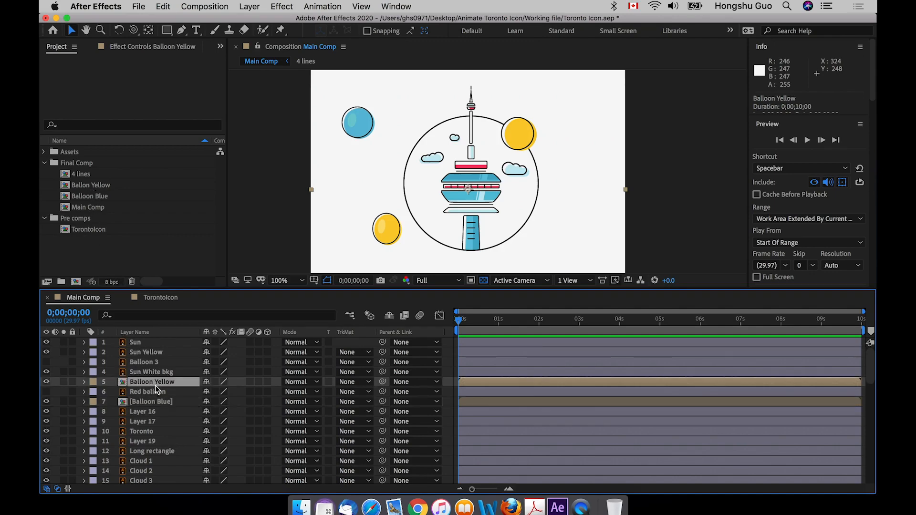
{"action": "key", "text": "BackSpace"}
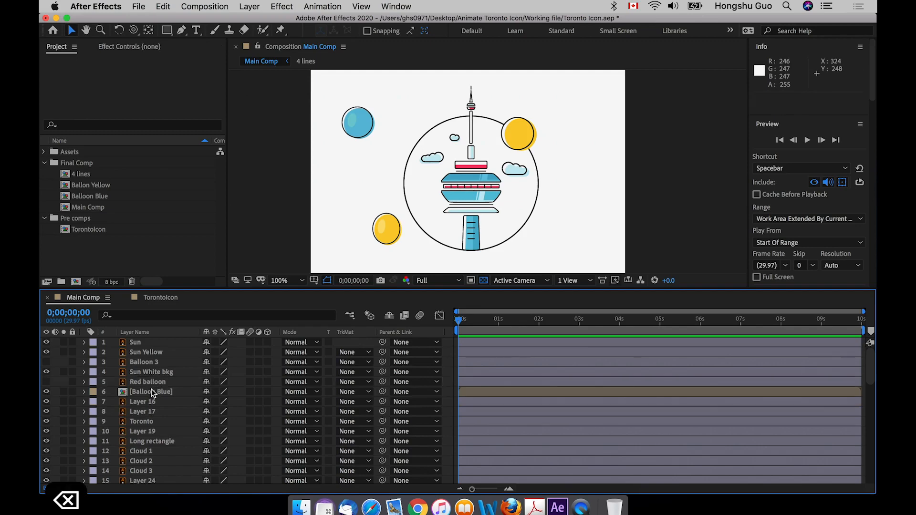
{"action": "left_click", "coordinate": [151, 390]}
{"action": "key", "text": "BackSpace"}
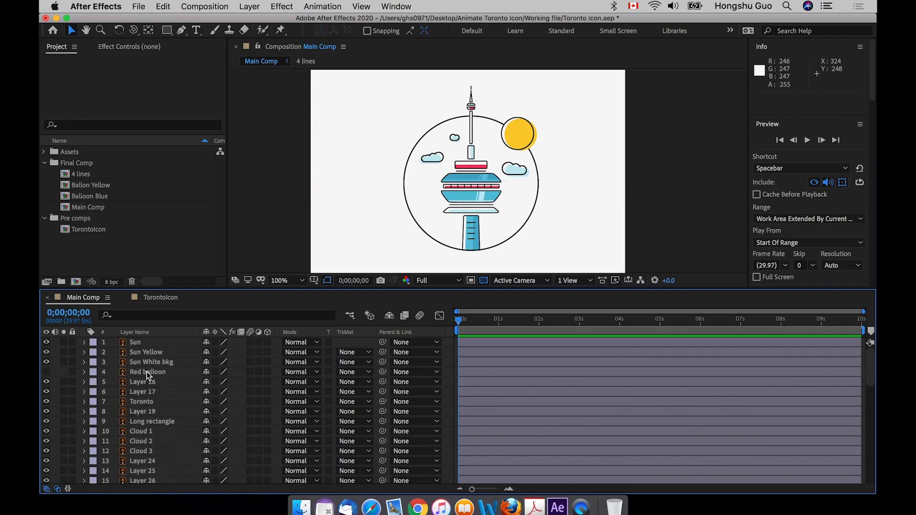
{"action": "left_click", "coordinate": [147, 373]}
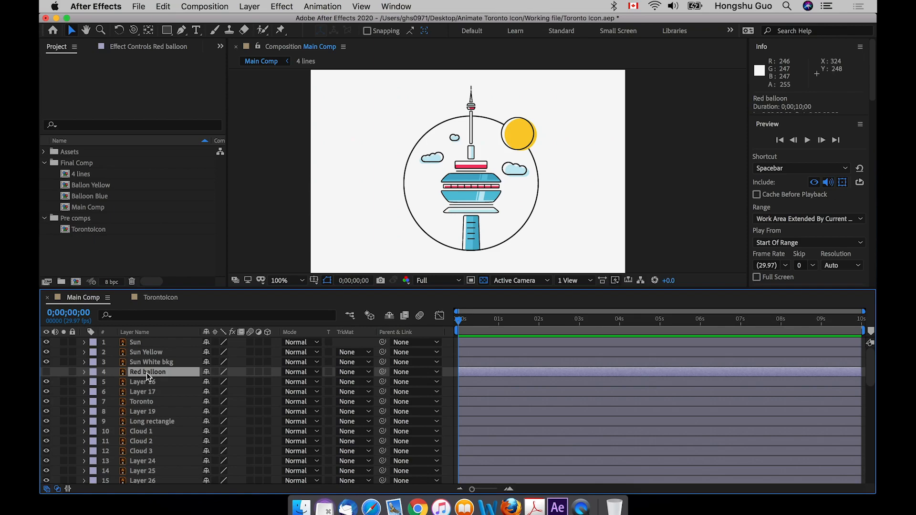
{"action": "key", "text": "BackSpace"}
Step: Move the 4 lines, Ballon Yellow and Balloon Blue compositions into the Pre comps folder and expand that folder
{"action": "left_click", "coordinate": [84, 173]}
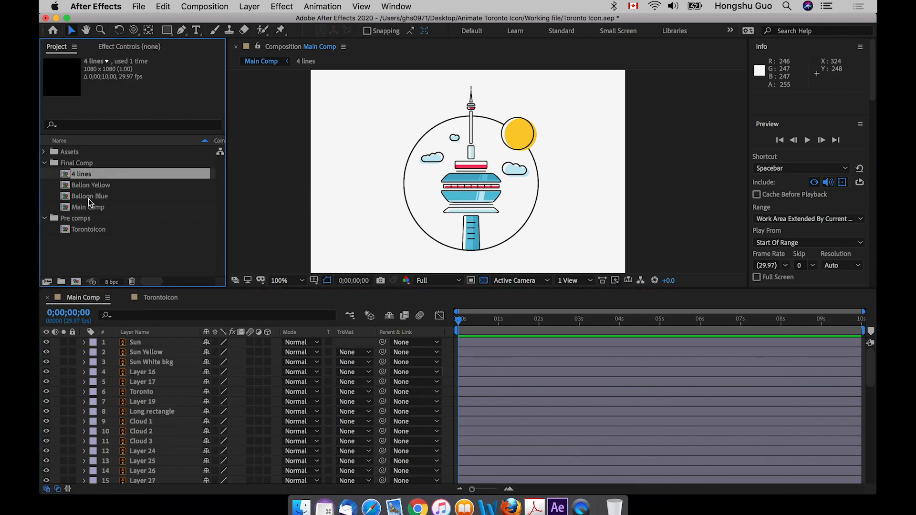
{"action": "left_click", "coordinate": [89, 197], "text": "shift"}
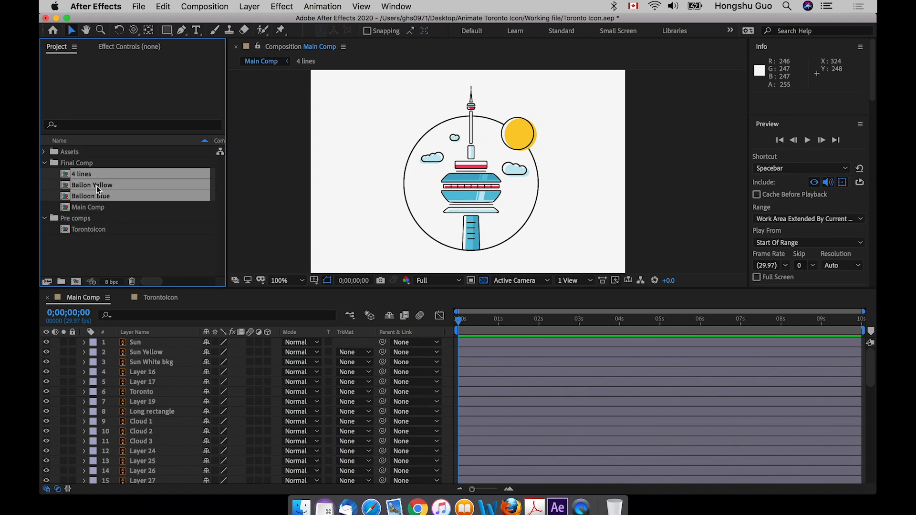
{"action": "left_click_drag", "start_coordinate": [90, 200], "coordinate": [79, 217]}
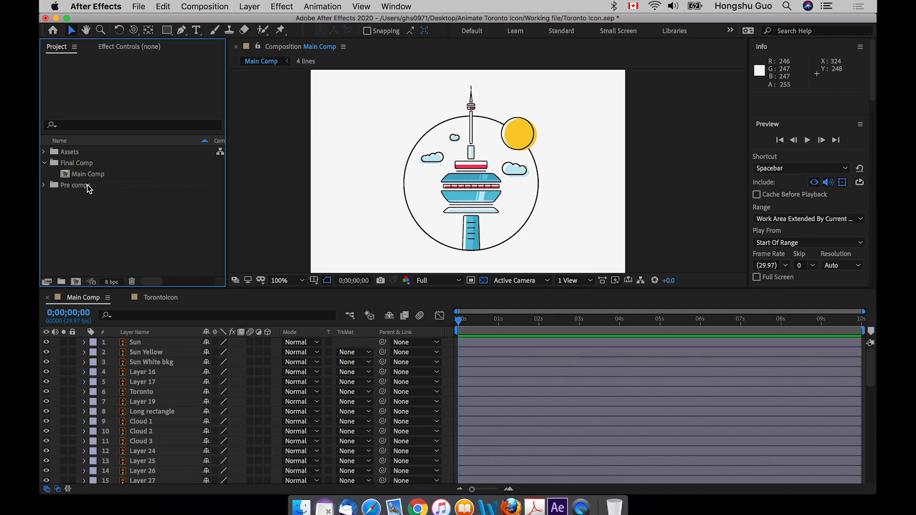
{"action": "left_click", "coordinate": [43, 186]}
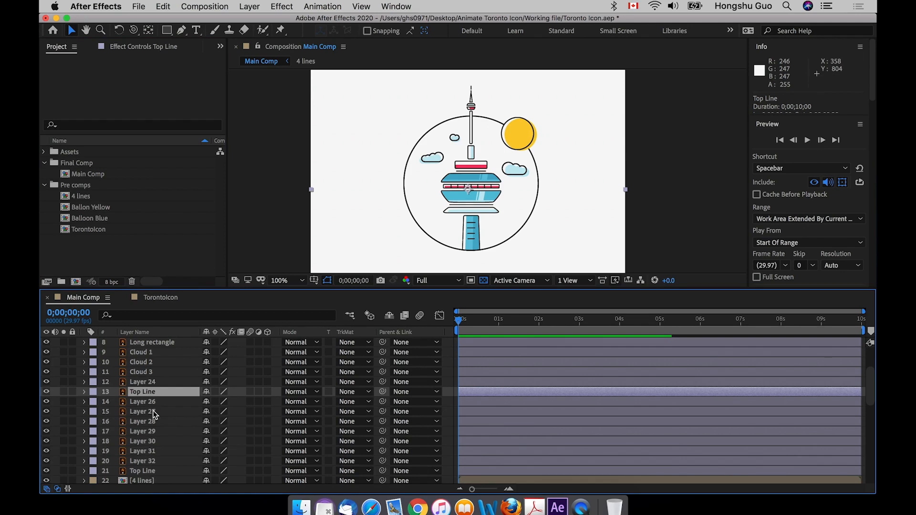
Step: Select Layers 26 to 32 and toggle their visibility at 200% zoom to check which tower artwork they hold
{"action": "key", "text": "super+Down"}
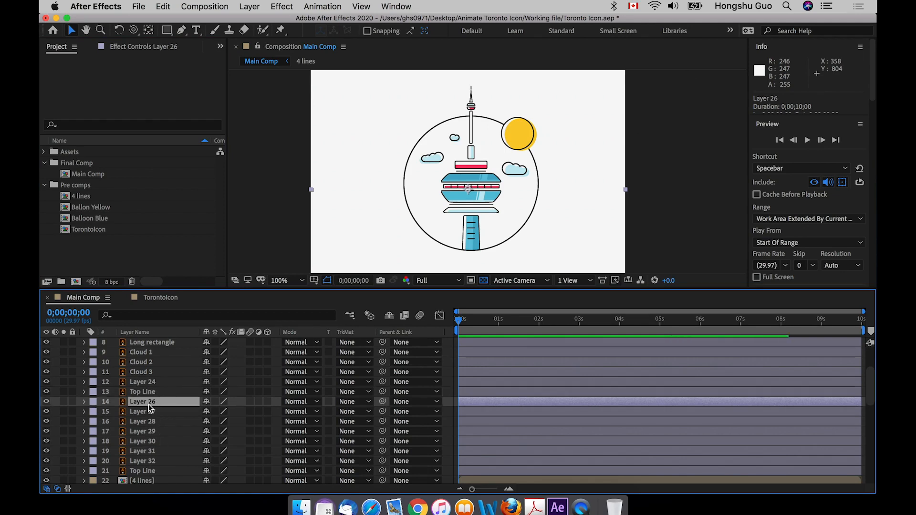
{"action": "left_click", "coordinate": [152, 461], "text": "shift"}
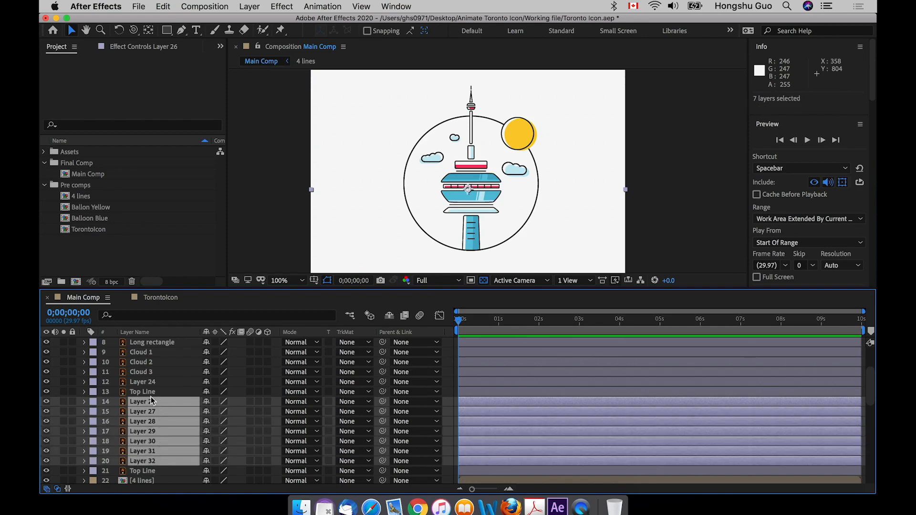
{"action": "key", "text": "super+equal"}
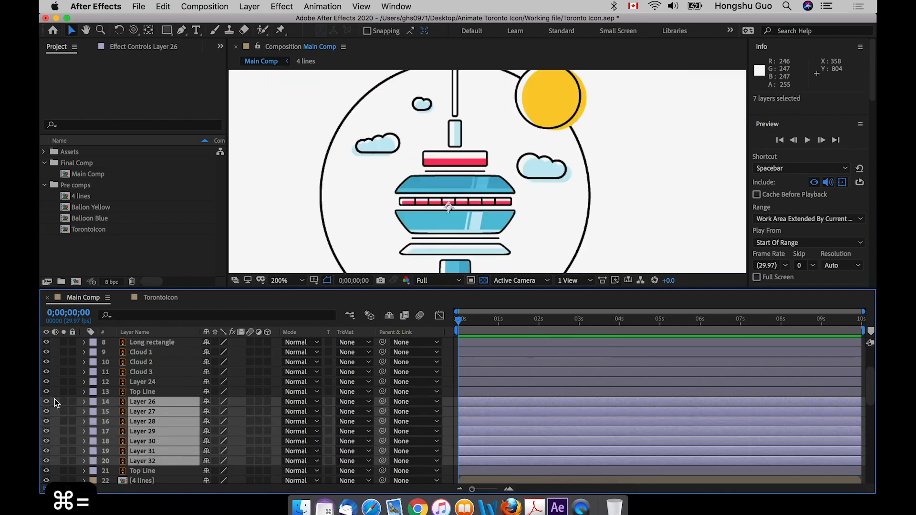
{"action": "left_click", "coordinate": [47, 402]}
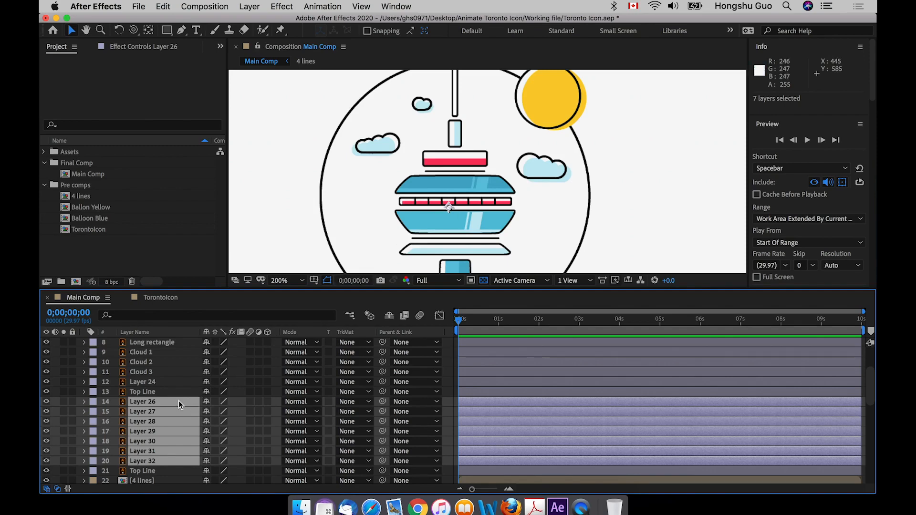
Step: Pre-compose Layers 26 to 32 of Main Comp into a new composition named "centre window lines"
{"action": "left_click", "coordinate": [148, 402]}
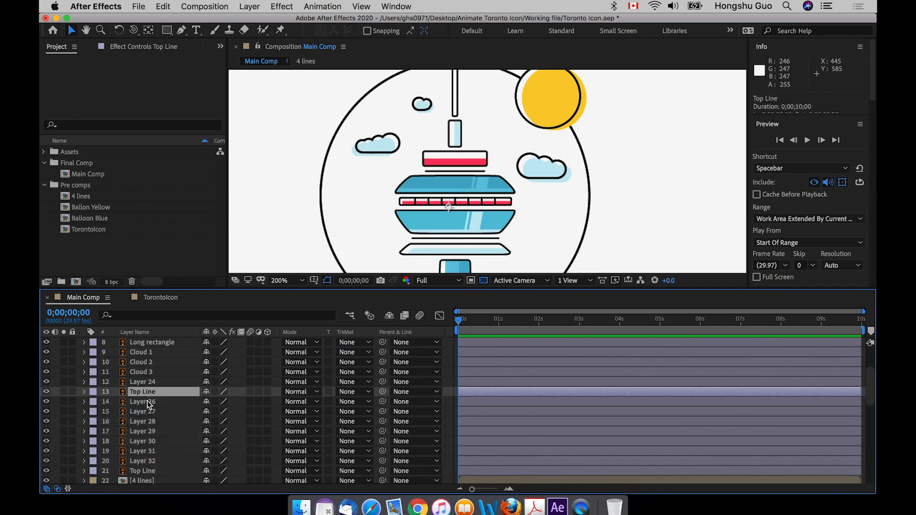
{"action": "left_click", "coordinate": [149, 462], "text": "shift"}
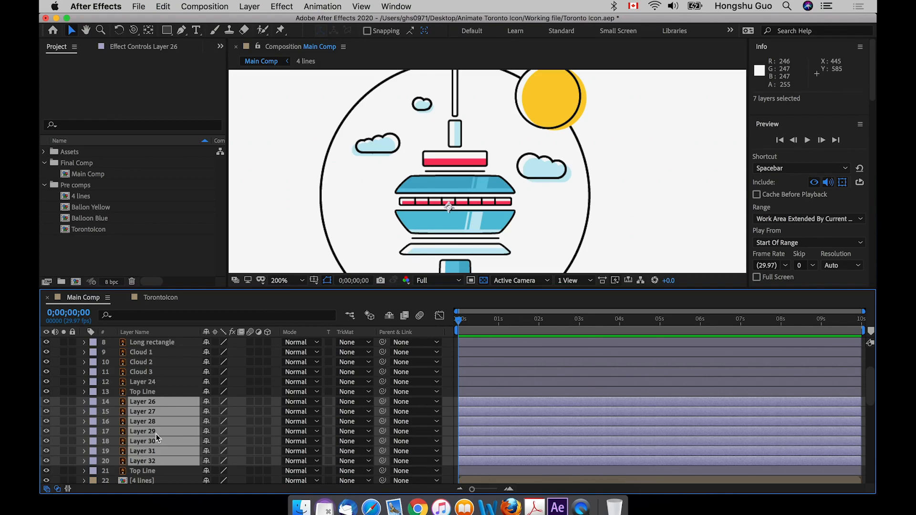
{"action": "key", "text": "shift+super+c"}
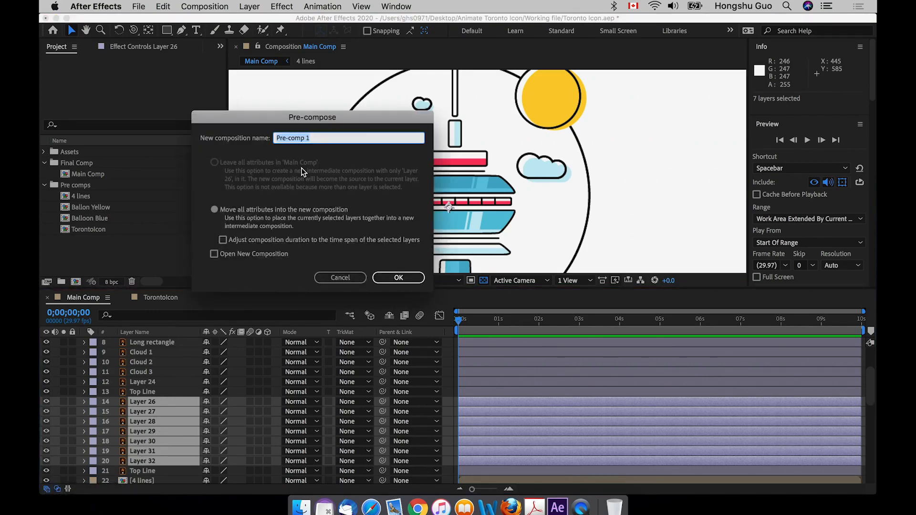
{"action": "type", "text": "cente"}
{"action": "key", "text": "BackSpace"}
{"action": "type", "text": "re "}
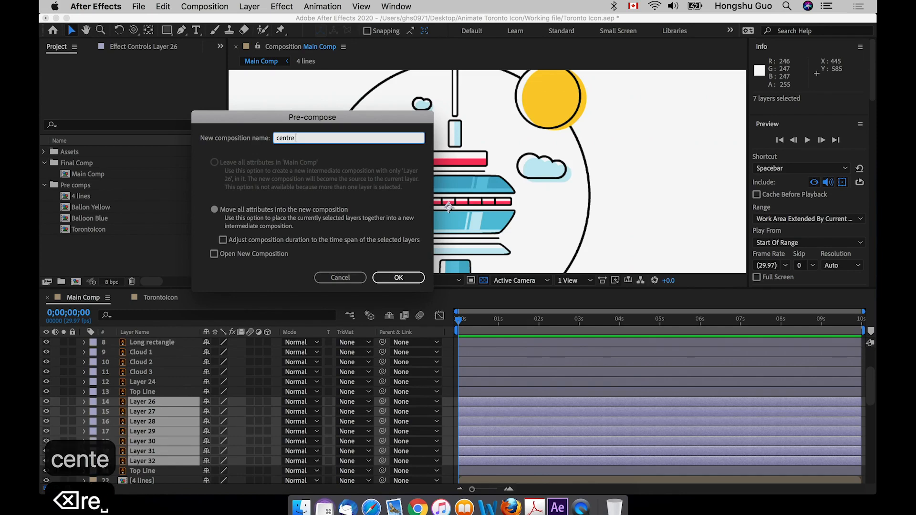
{"action": "type", "text": "window lines"}
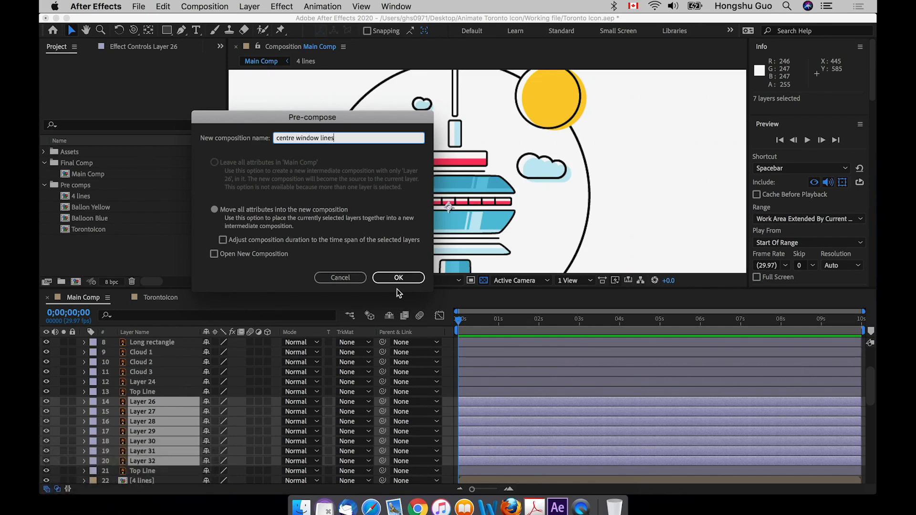
{"action": "key", "text": "Return"}
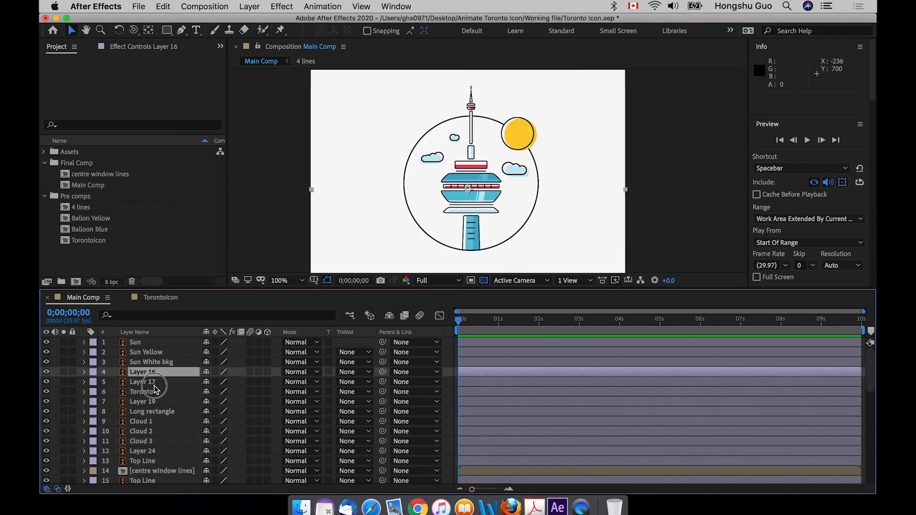
Step: Mark Layer 16 and Layer 17 in Main Comp as shy and hide the shy layers from the timeline
{"action": "left_click", "coordinate": [154, 384]}
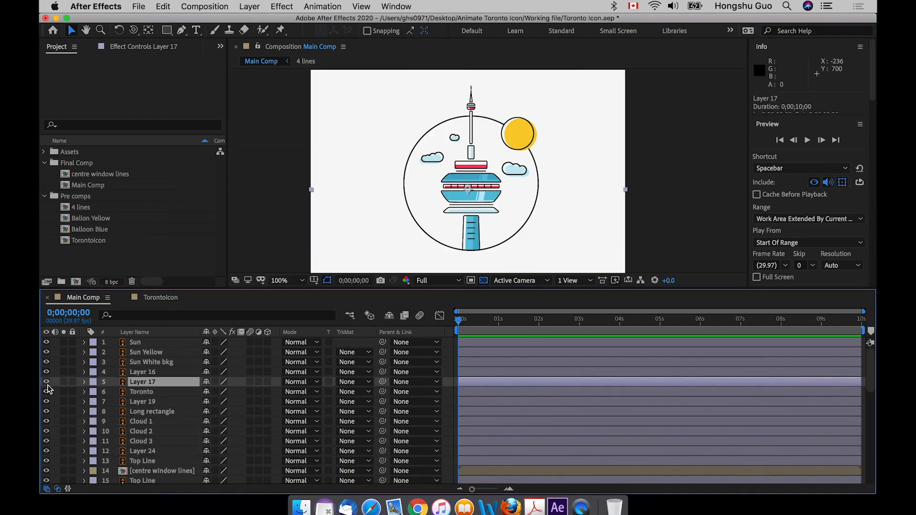
{"action": "double_click", "coordinate": [148, 375]}
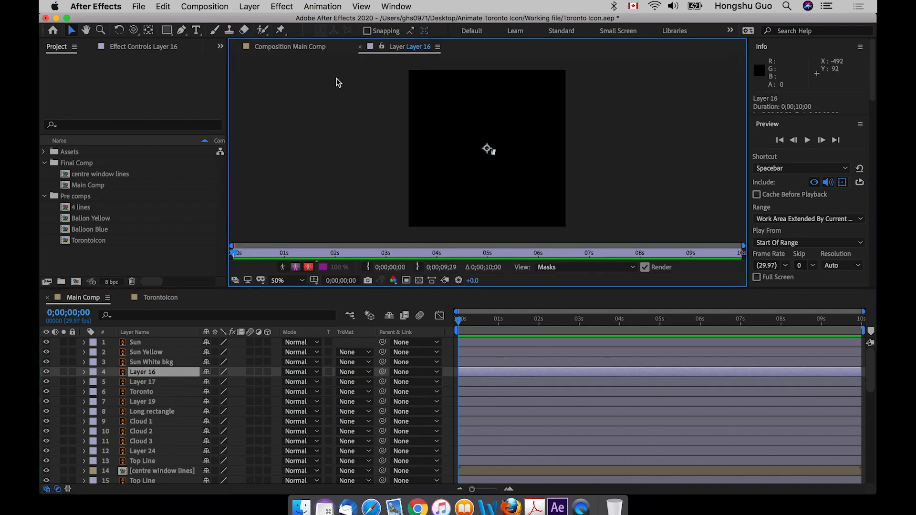
{"action": "left_click", "coordinate": [360, 47]}
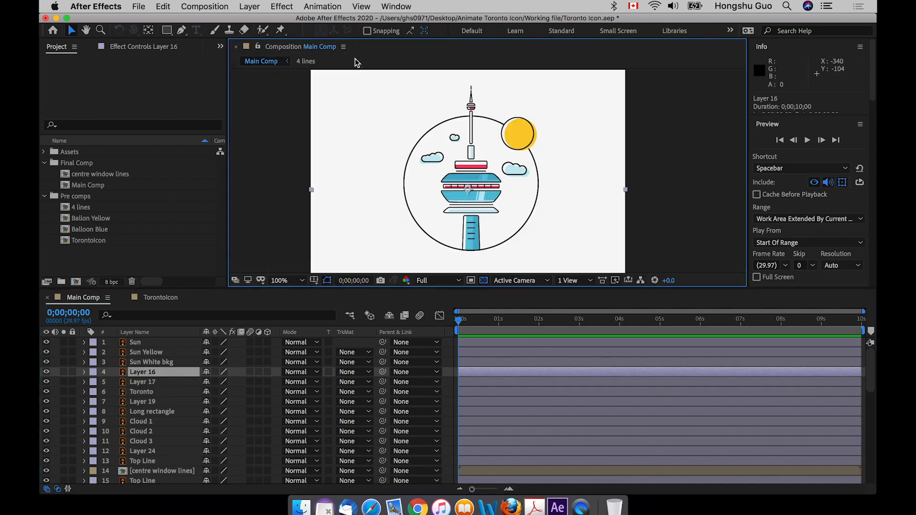
{"action": "left_click", "coordinate": [156, 384], "text": "shift"}
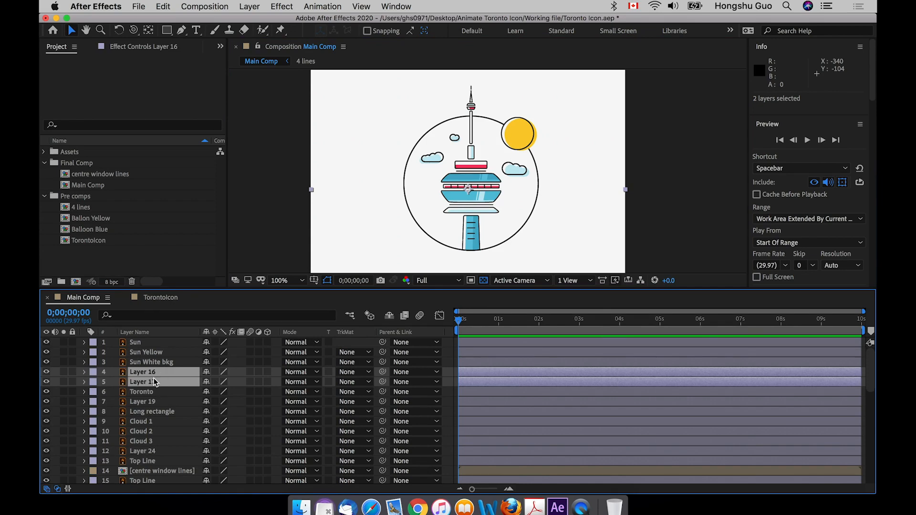
{"action": "left_click", "coordinate": [206, 374]}
{"action": "left_click", "coordinate": [389, 315]}
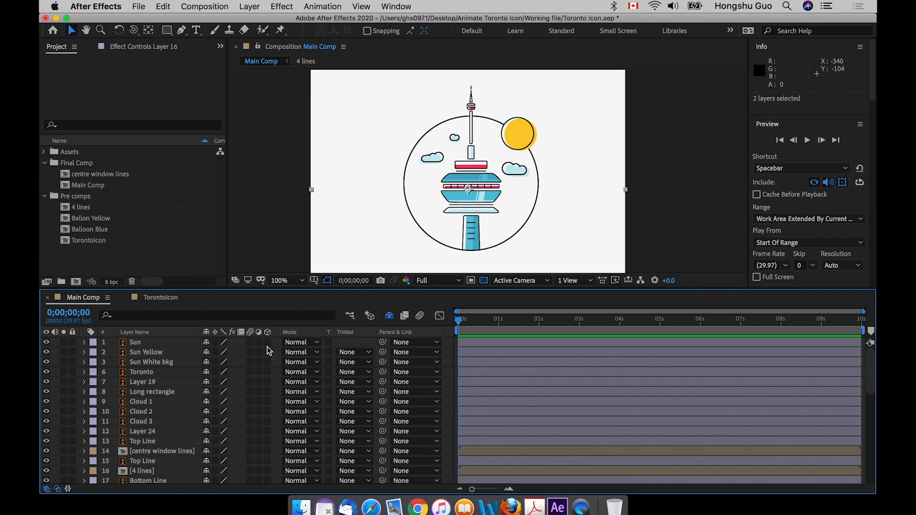
{"action": "left_click", "coordinate": [389, 318]}
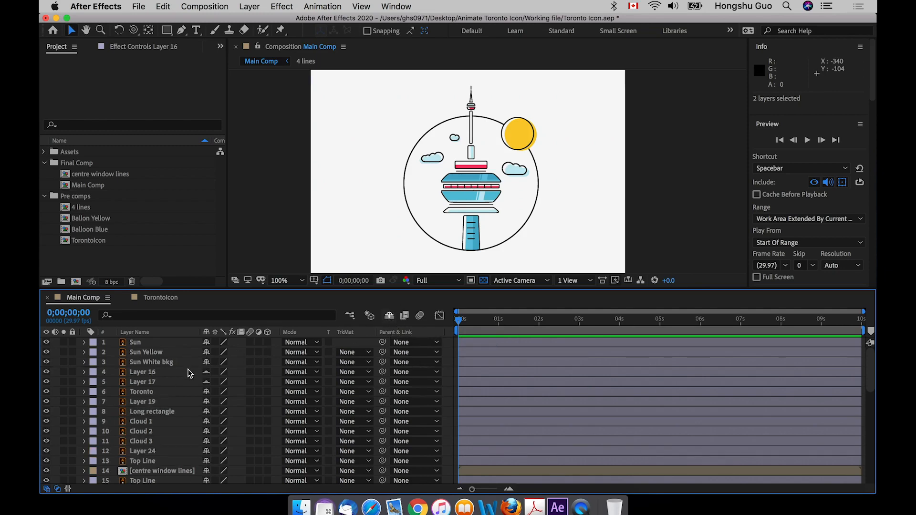
{"action": "left_click", "coordinate": [388, 319]}
{"action": "left_click", "coordinate": [148, 429]}
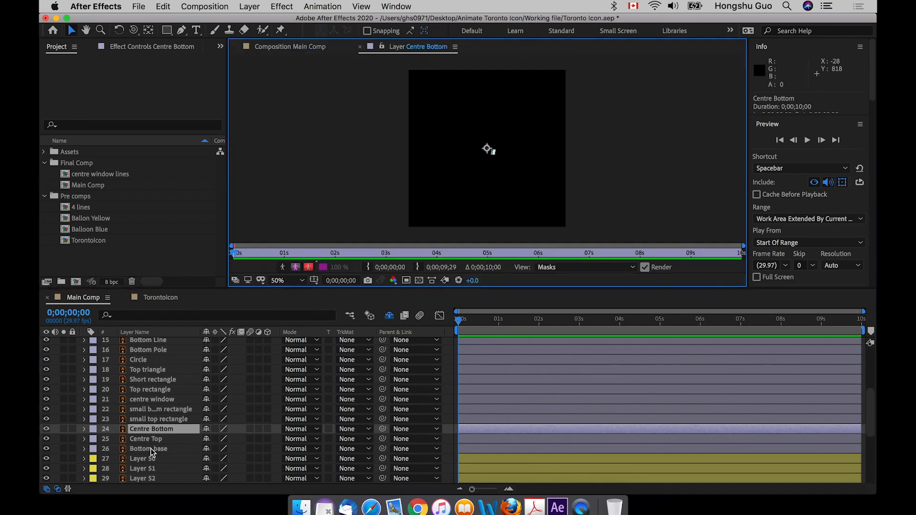
{"action": "left_click", "coordinate": [150, 448]}
{"action": "left_click", "coordinate": [359, 47]}
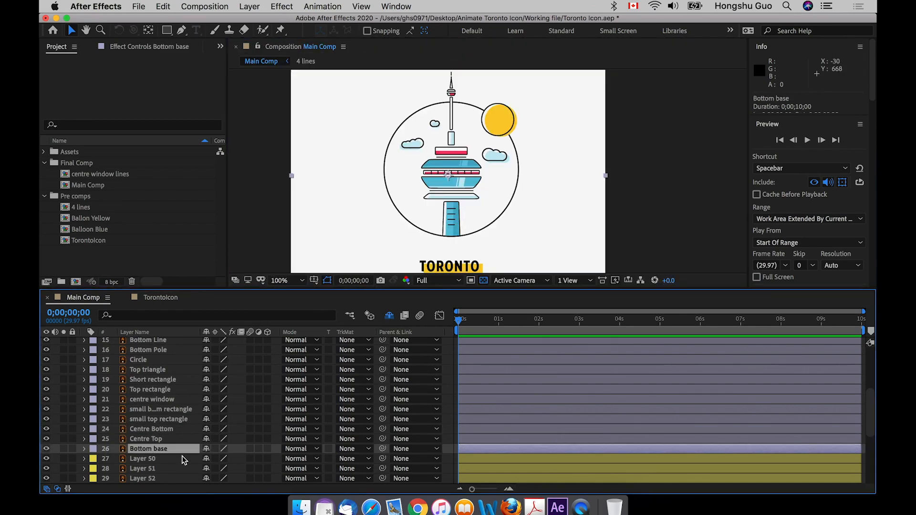
{"action": "scroll", "coordinate": [167, 440], "scroll_direction": "down", "scroll_amount": 3}
{"action": "scroll", "coordinate": [167, 440], "scroll_direction": "up", "scroll_amount": 15}
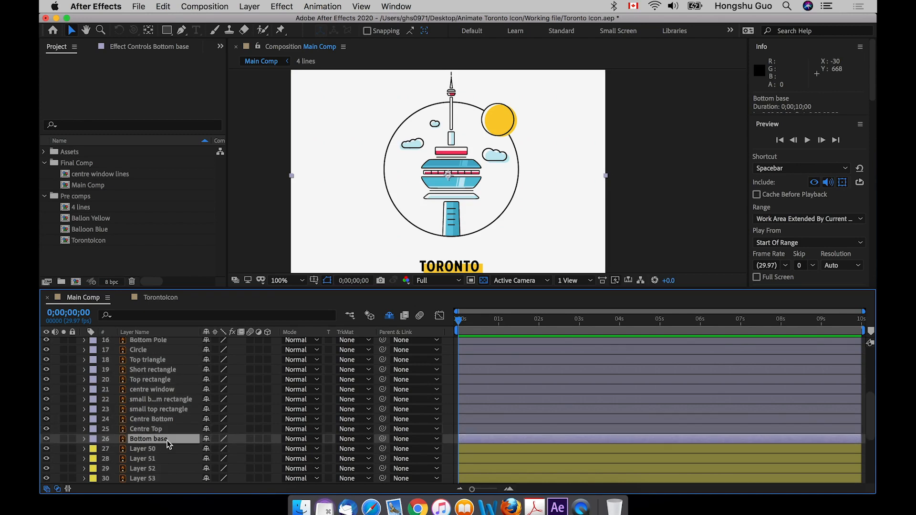